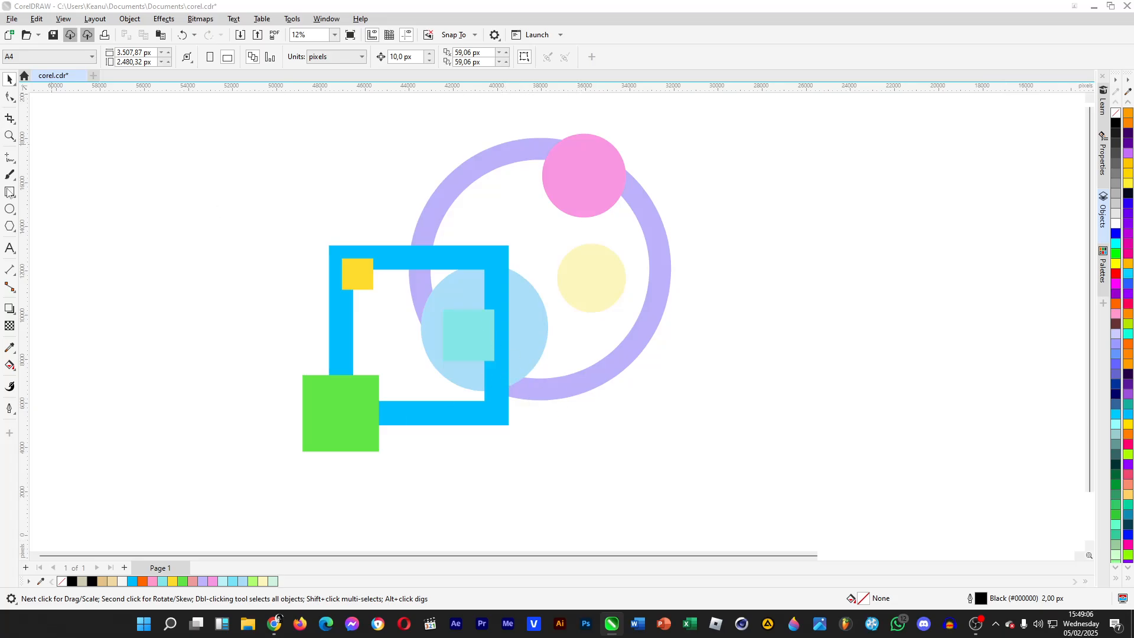
# - Draw a three-sided polygon beside the existing artwork and enlarge it to about 11,862 × 10,273 px
pyautogui.click(9, 226)
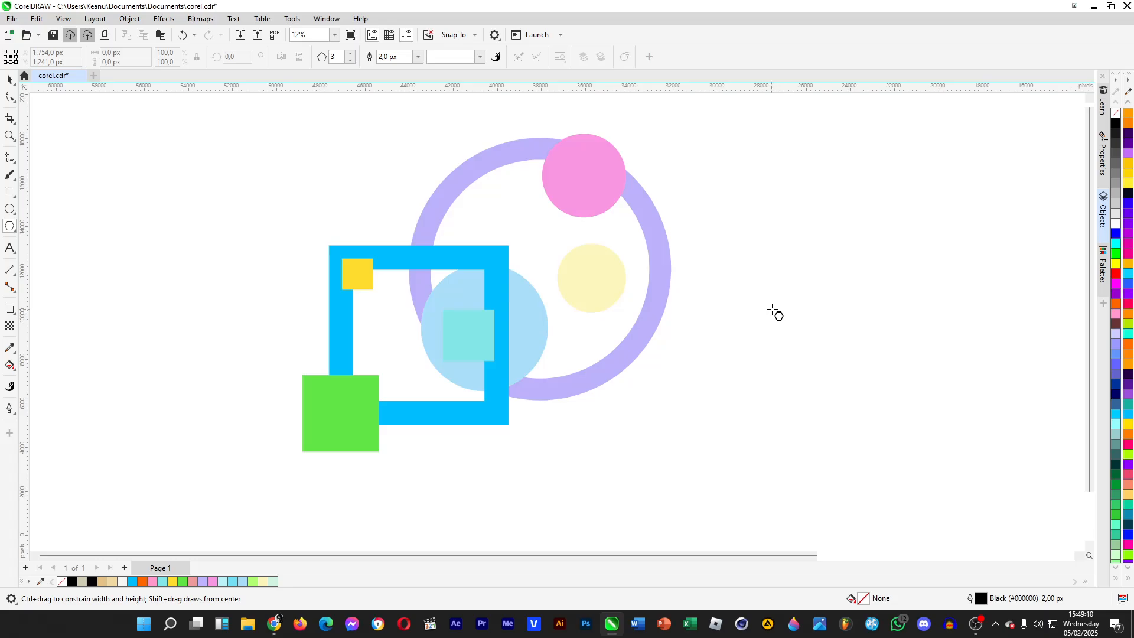
pyautogui.moveTo(785, 288); pyautogui.dragTo(1029, 535)
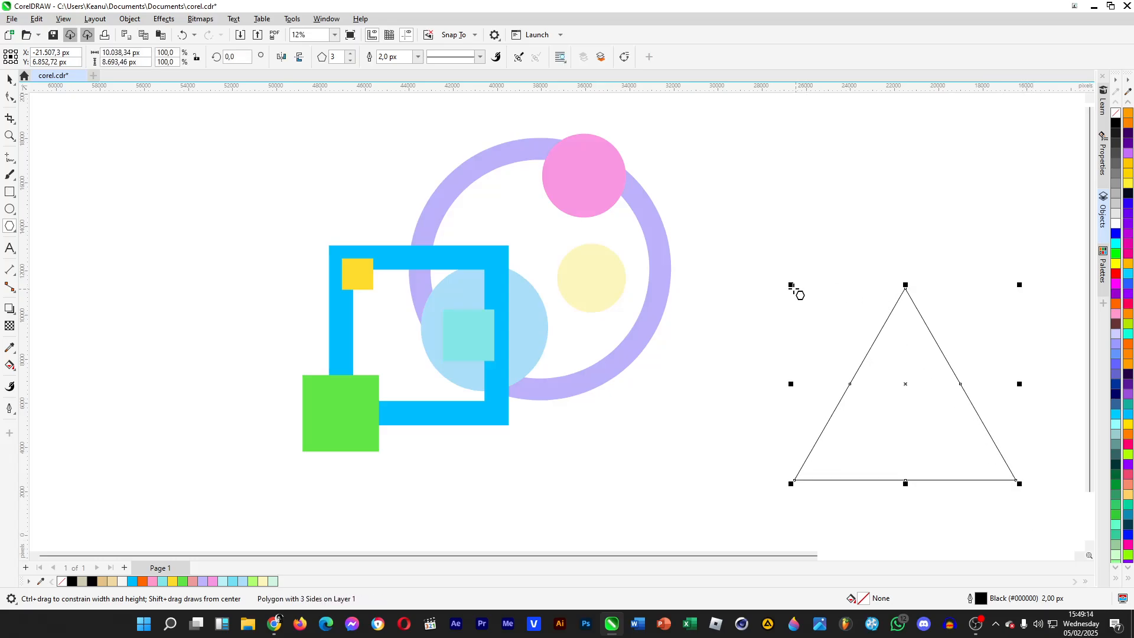
pyautogui.moveTo(795, 288); pyautogui.dragTo(735, 251)
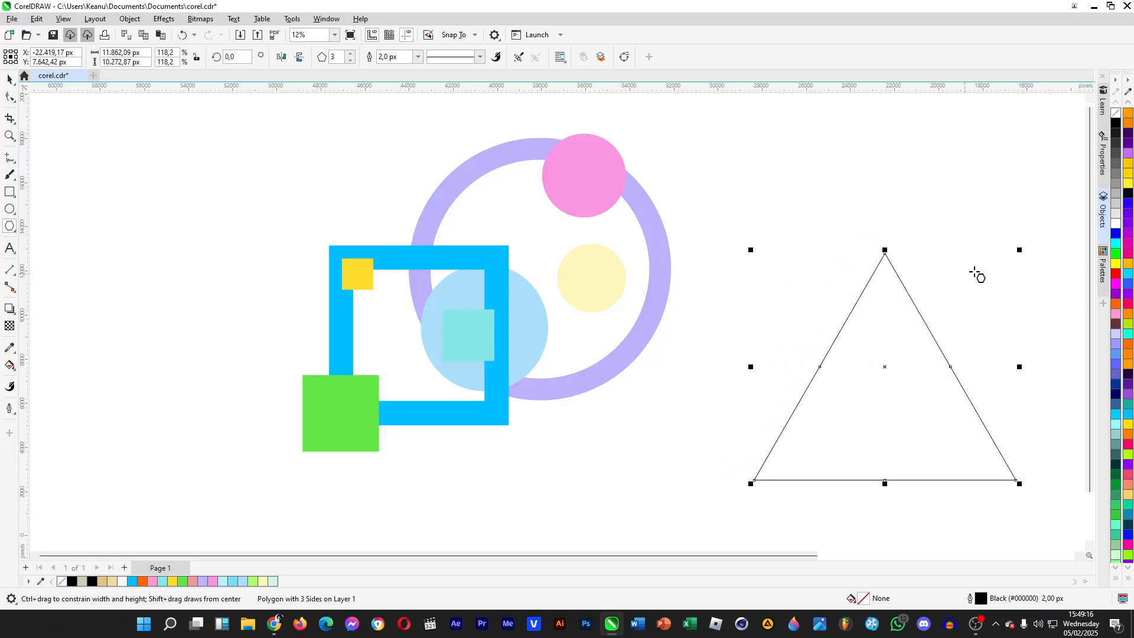
# - Add a smaller copy of the triangle inside it, about 8,189 × 7,092 px, positioned for an even border
pyautogui.moveTo(1016, 255); pyautogui.dragTo(972, 292)
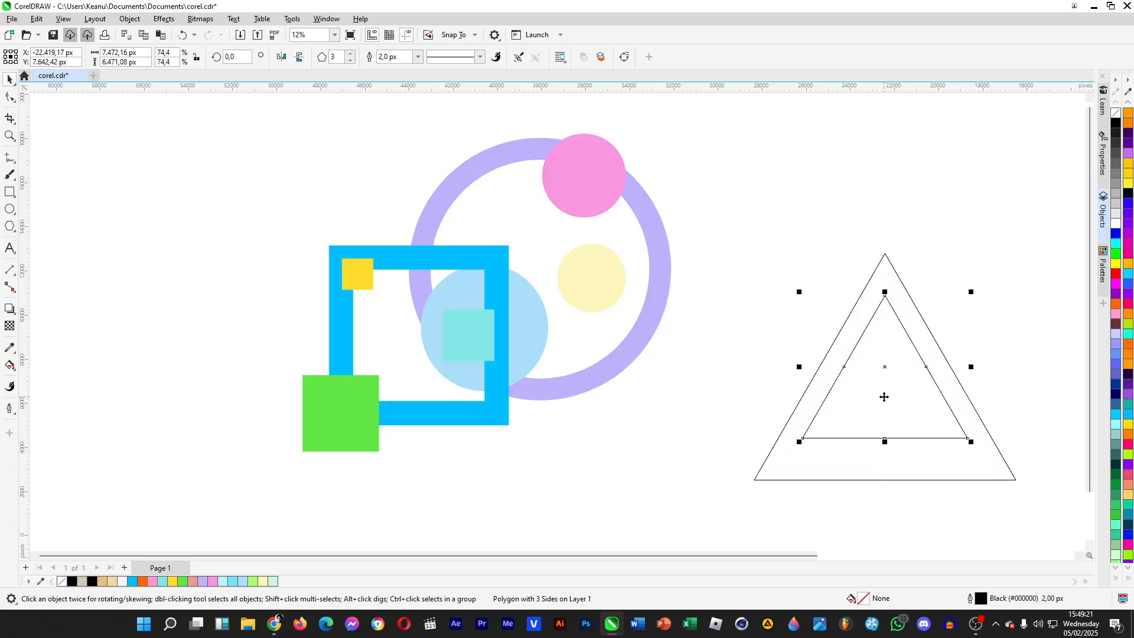
pyautogui.moveTo(885, 390); pyautogui.dragTo(885, 405)
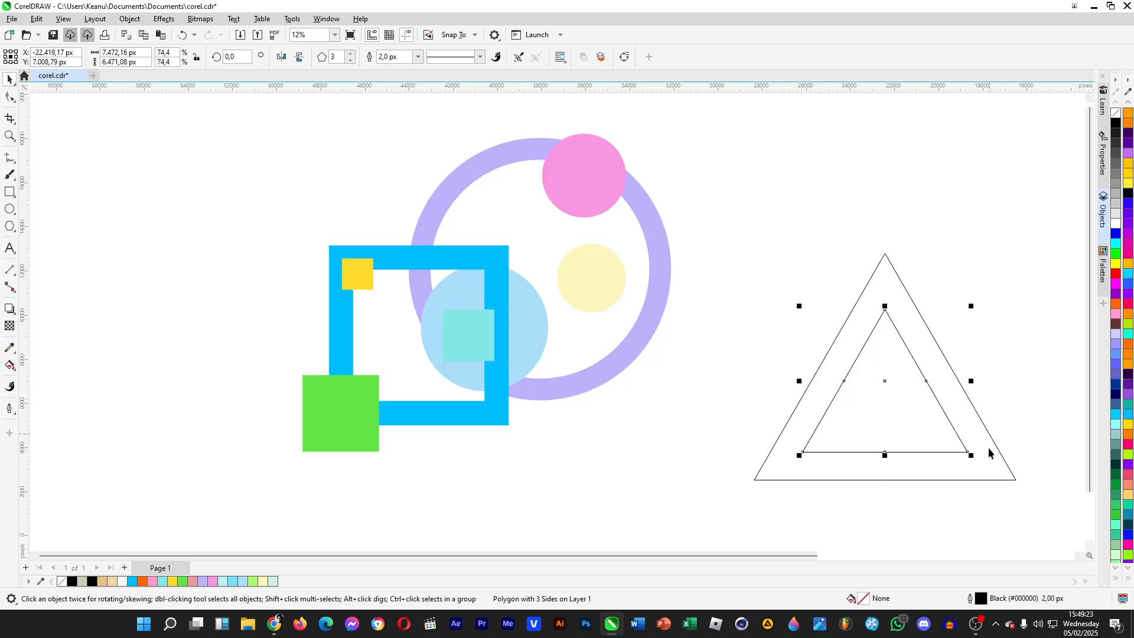
pyautogui.moveTo(971, 464); pyautogui.dragTo(979, 463)
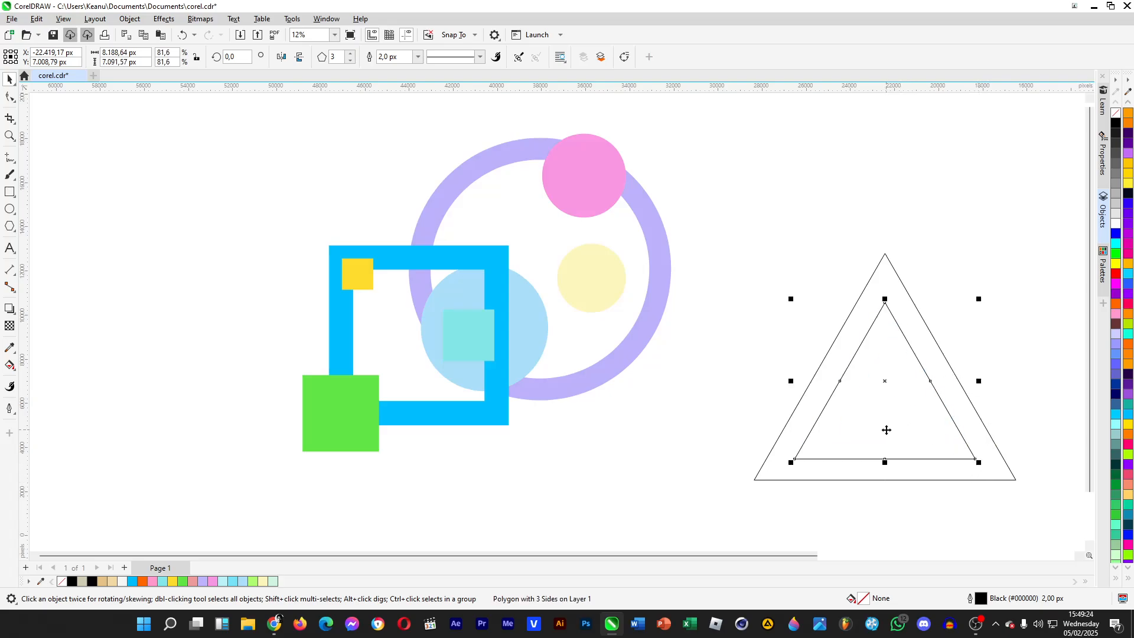
pyautogui.moveTo(883, 400); pyautogui.dragTo(887, 397)
pyautogui.click(980, 240)
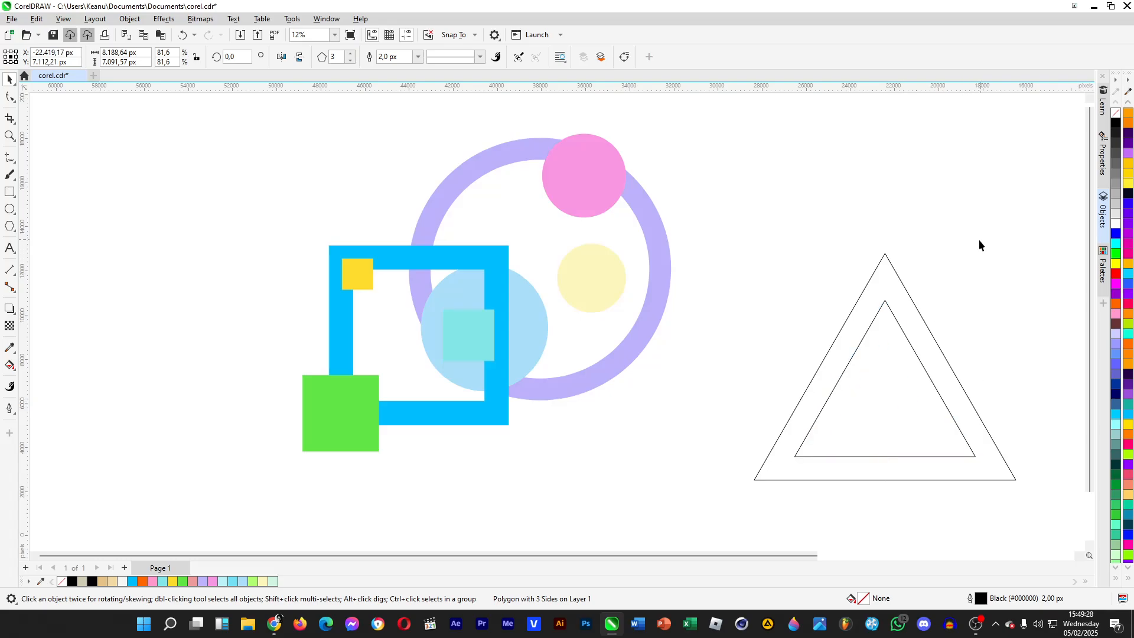
# - Trim the large triangle with the inner triangle using the Shaping Trim operation, keeping the original source object
pyautogui.click(902, 389)
pyautogui.click(129, 19)
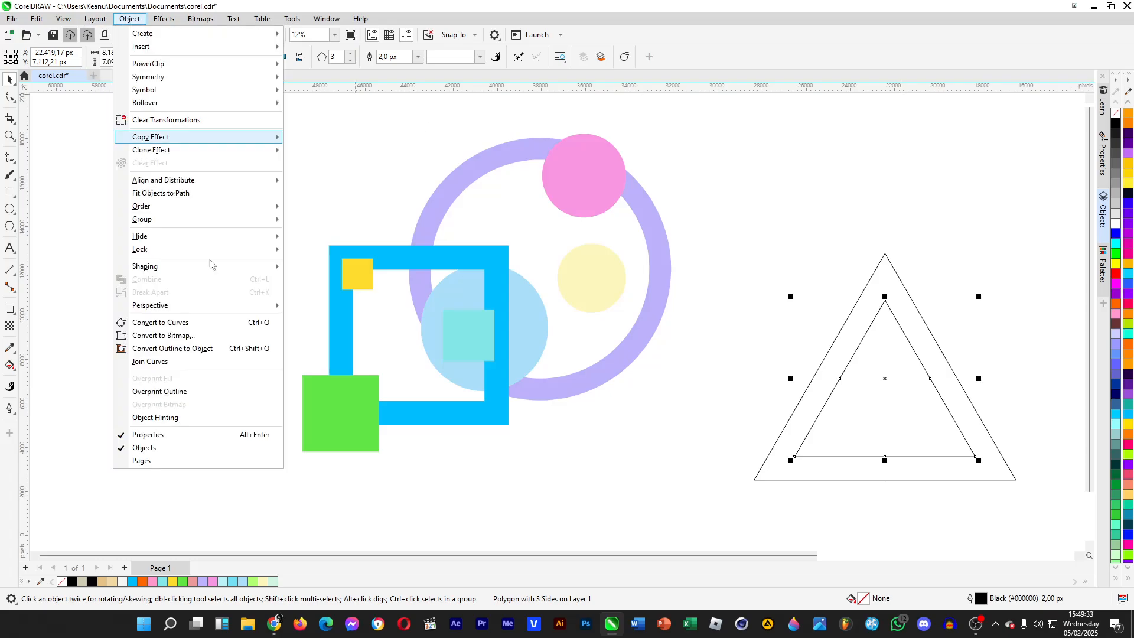
pyautogui.moveTo(255, 267)
pyautogui.click(328, 364)
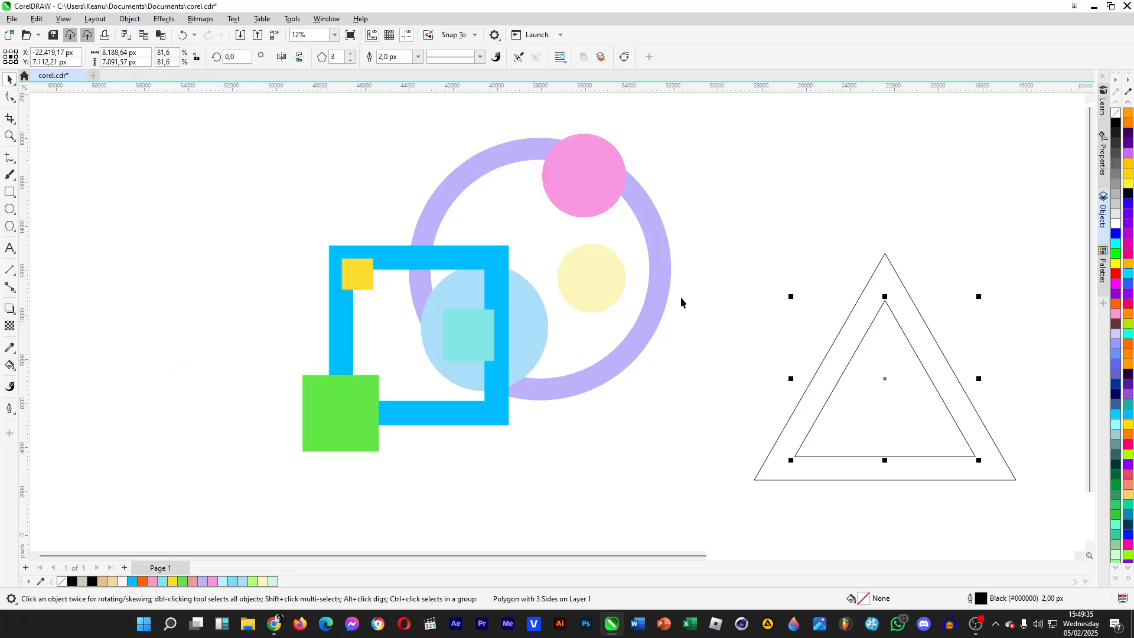
pyautogui.click(987, 93)
pyautogui.click(986, 114)
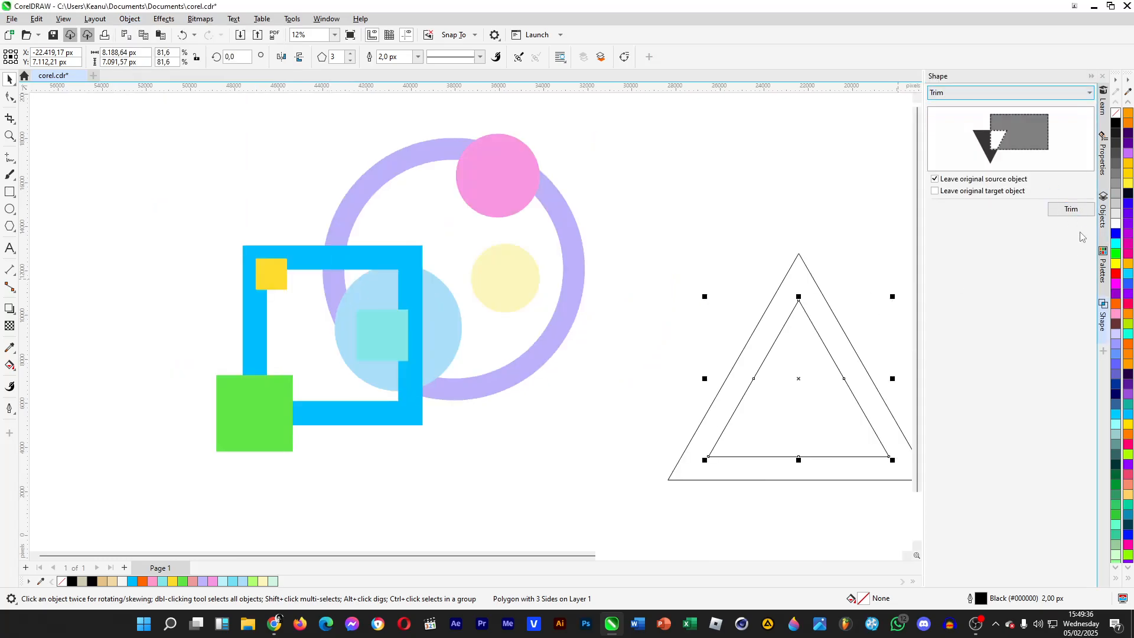
pyautogui.click(1071, 209)
pyautogui.click(820, 290)
# - Move the trimmed triangle frame up and away from the leftover inner triangle, and delete the leftover triangle
pyautogui.click(799, 368)
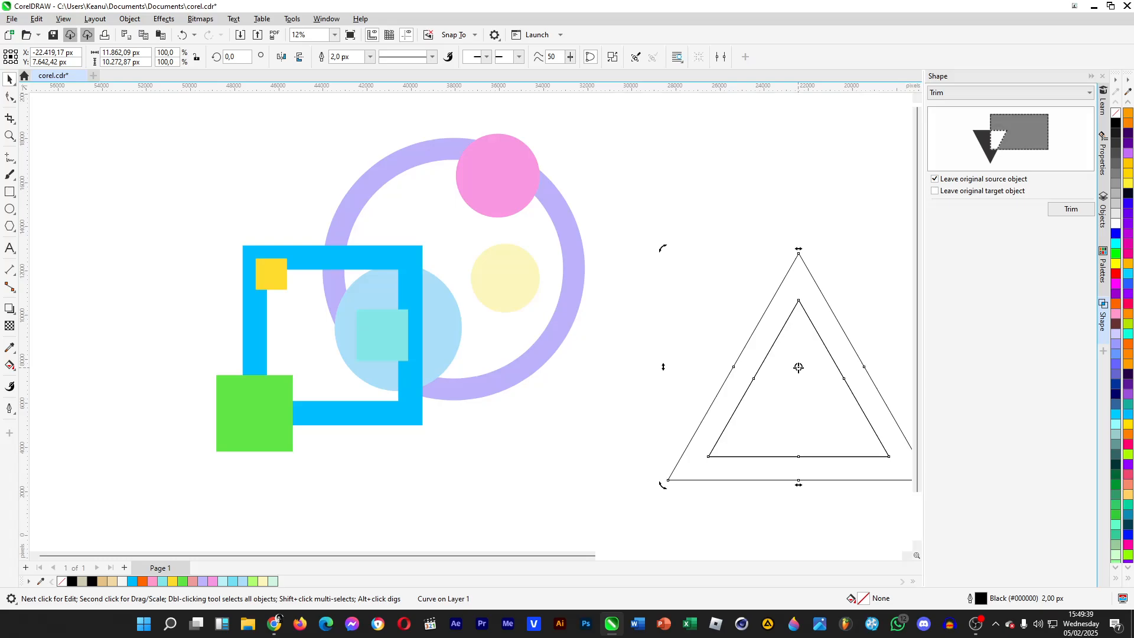
pyautogui.click(798, 367)
pyautogui.click(830, 290)
pyautogui.moveTo(820, 292); pyautogui.dragTo(721, 199)
pyautogui.click(853, 395)
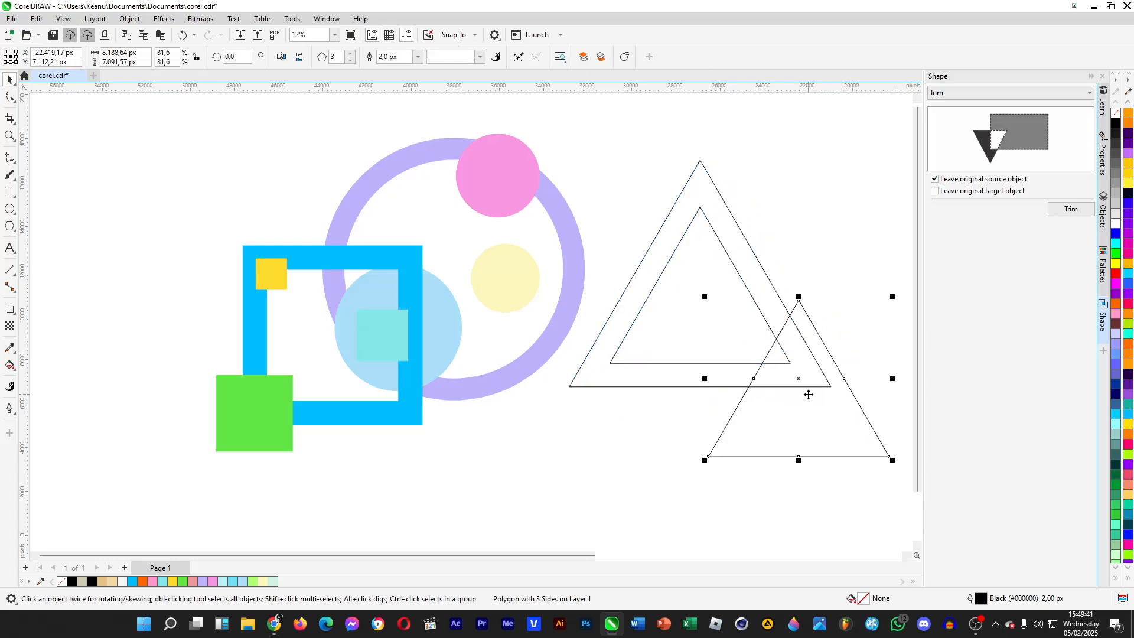
pyautogui.press('Delete')
# - Fill the triangle frame with purple (#9D4EDD) and remove its outline
pyautogui.click(758, 262)
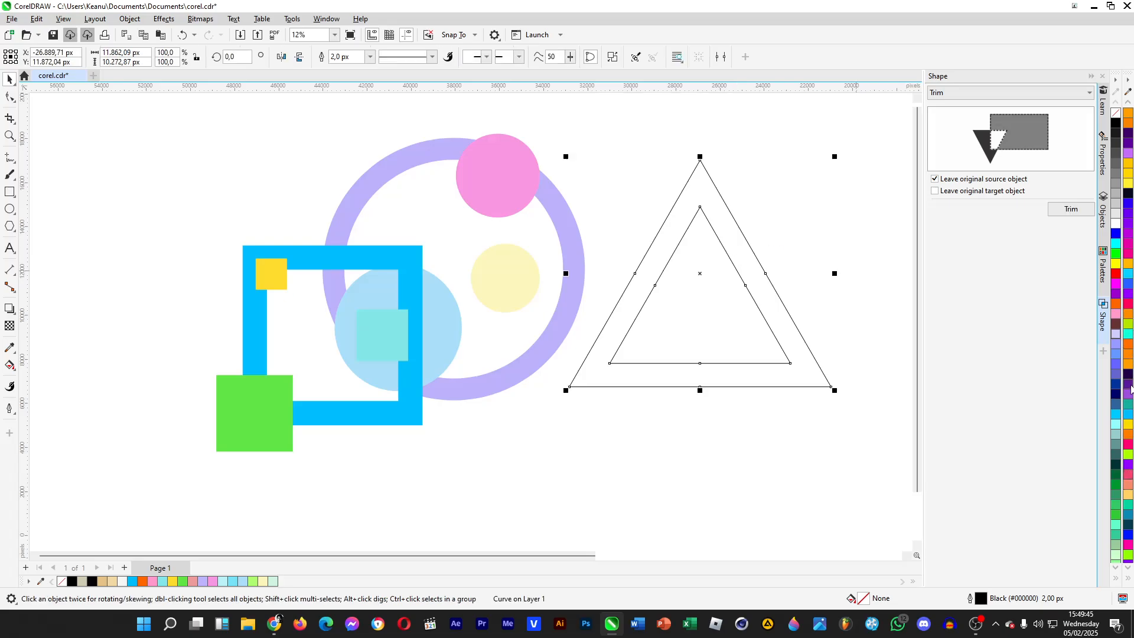
pyautogui.click(1129, 393)
pyautogui.rightClick(1116, 113)
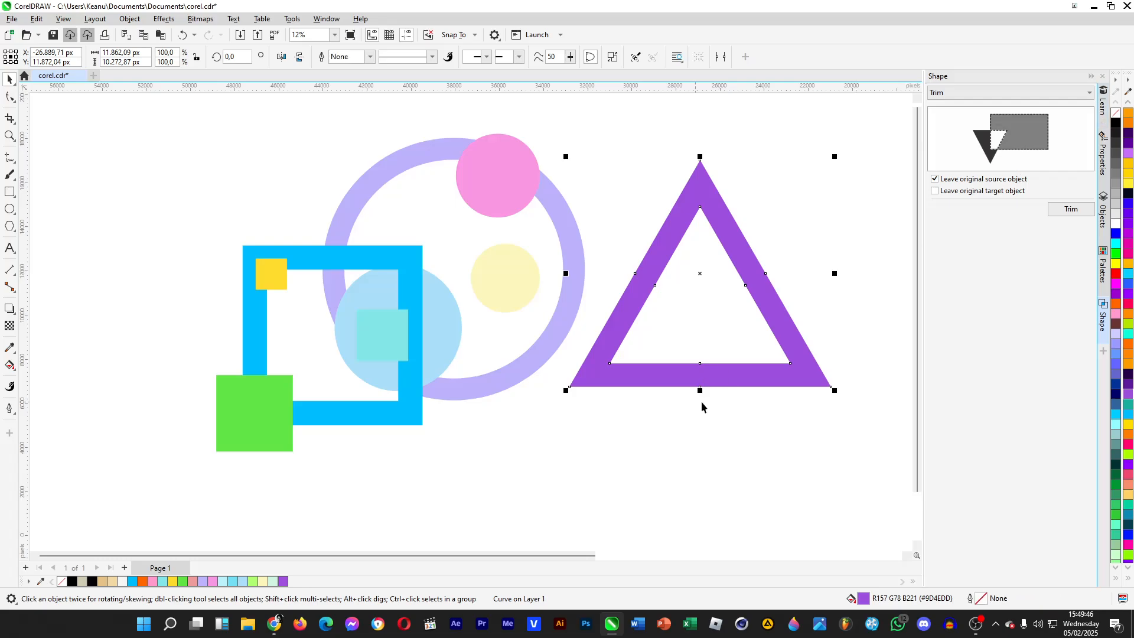
# - Position the purple triangle frame so its upper part overlaps the lower right of the lilac ring
pyautogui.moveTo(793, 342); pyautogui.dragTo(666, 444)
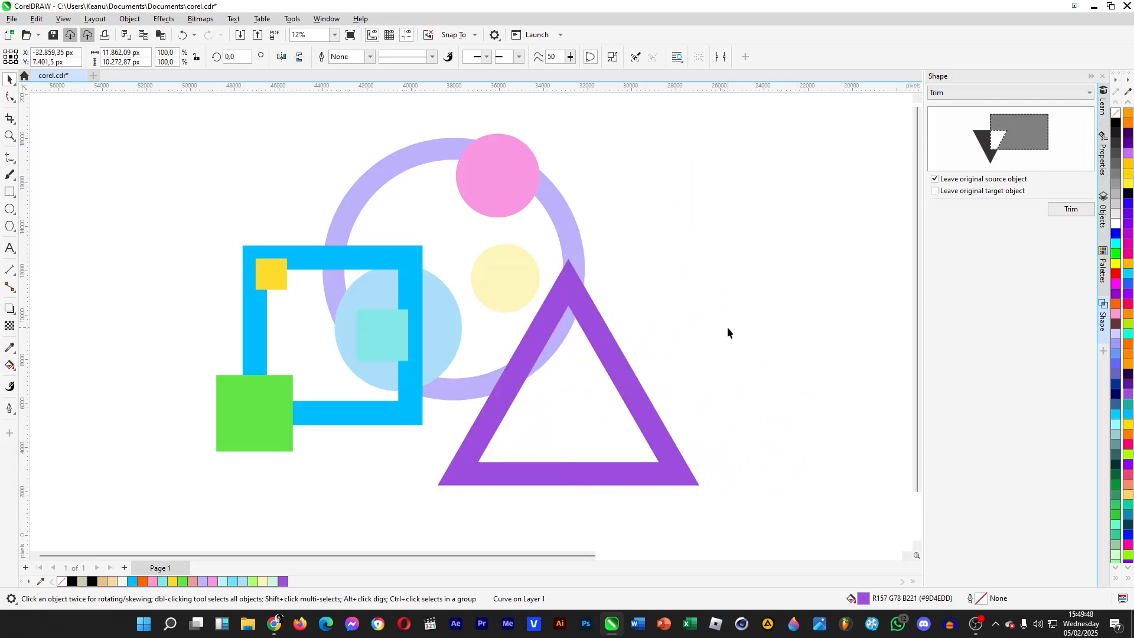
pyautogui.moveTo(615, 368); pyautogui.dragTo(612, 378)
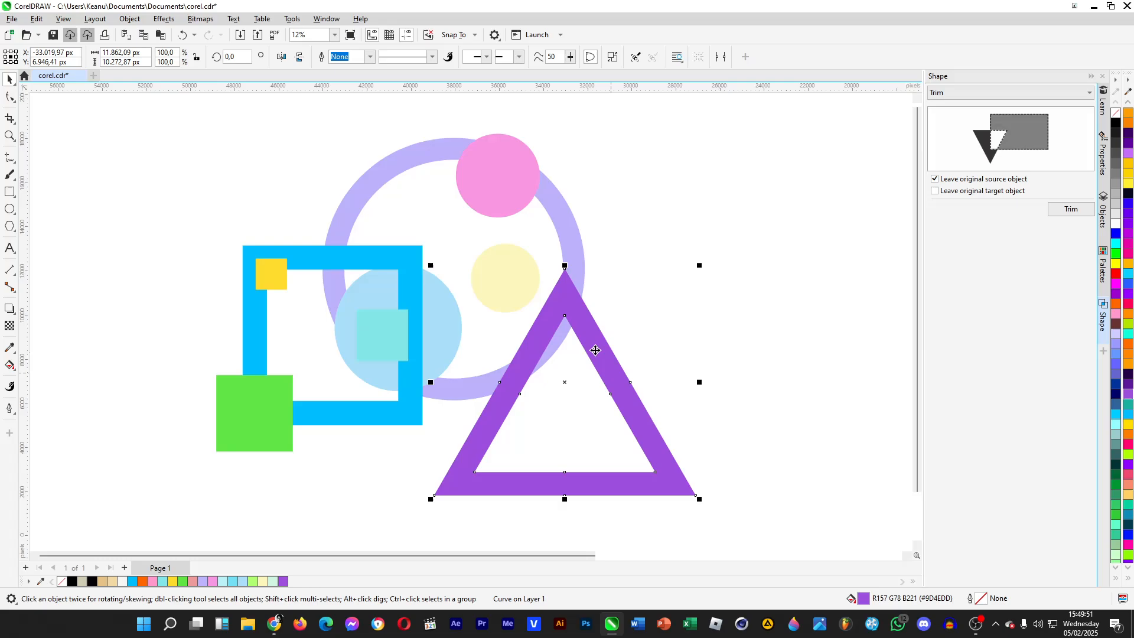
pyautogui.press('Left')
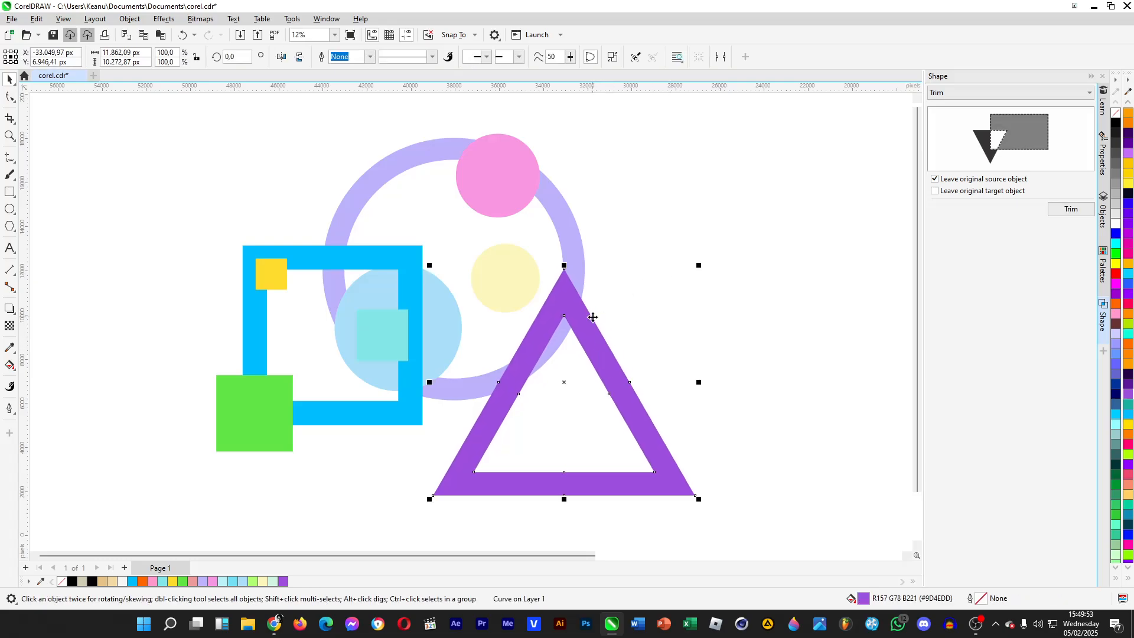
pyautogui.click(140, 147)
# - Draw a small triangle about 4,057 × 3,514 px on the frame's base, fill it orange (#FF9E00) and remove its outline
pyautogui.click(9, 226)
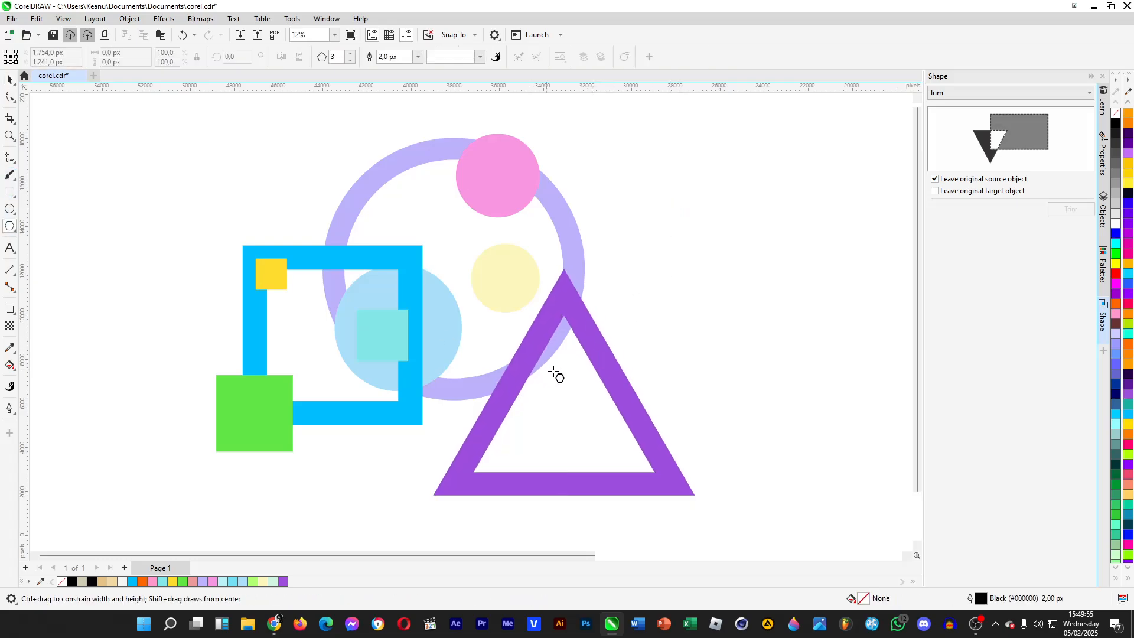
pyautogui.moveTo(559, 415); pyautogui.dragTo(655, 500)
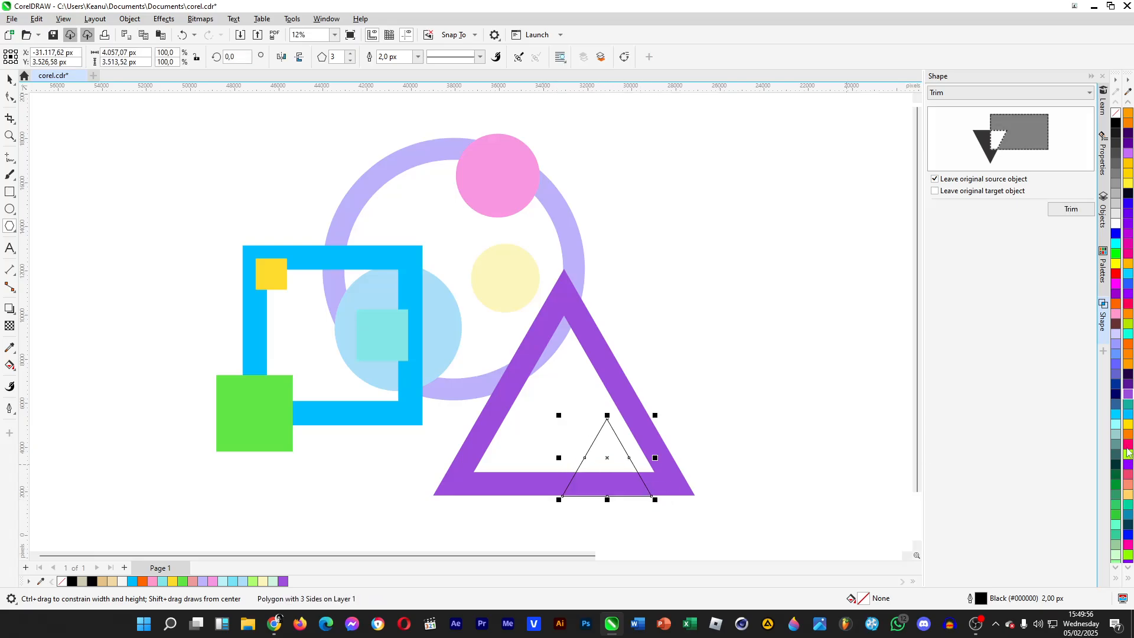
pyautogui.click(1129, 365)
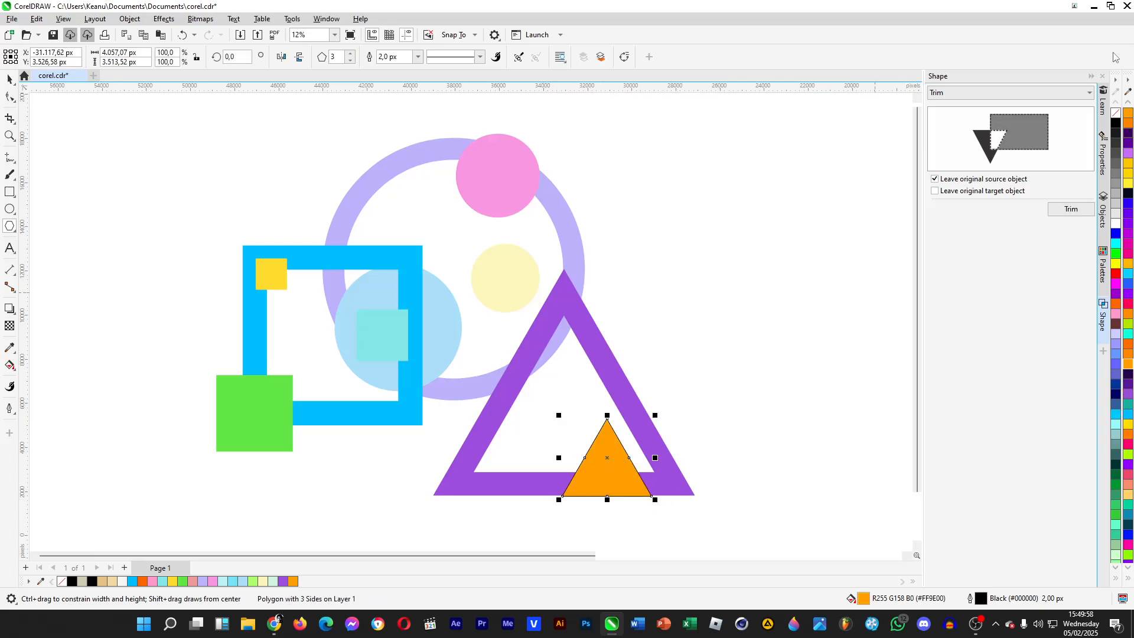
pyautogui.rightClick(1117, 121)
pyautogui.click(9, 78)
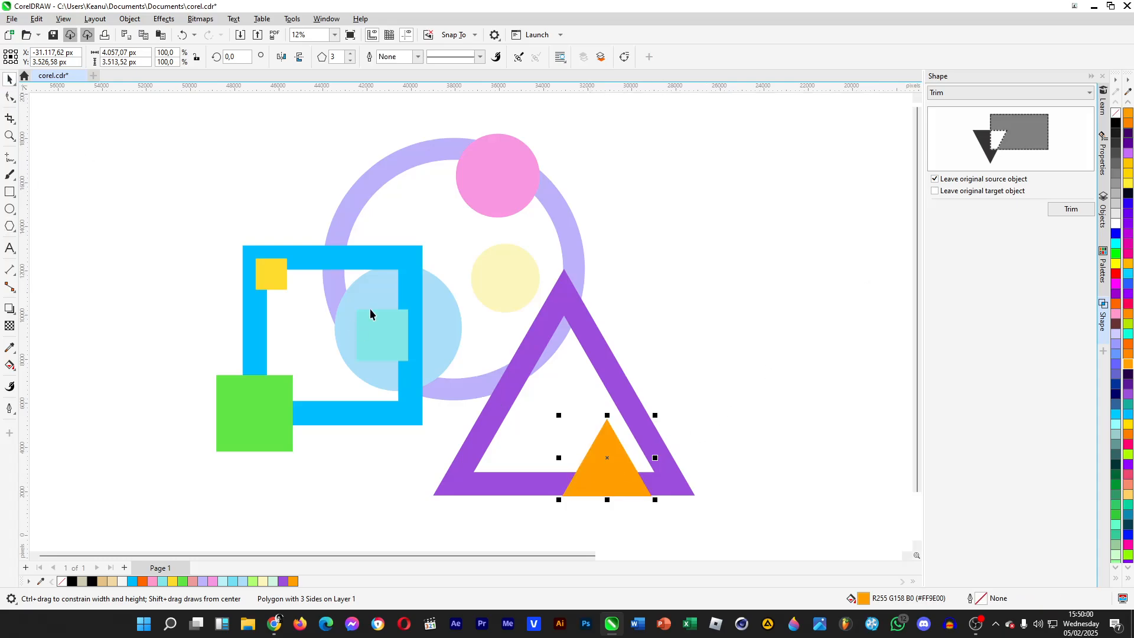
# - Place a reduced copy of the orange triangle, about 3,099 × 2,684 px, on the frame's left side and fill it lime (#B4E600)
pyautogui.moveTo(601, 473); pyautogui.dragTo(495, 408)
pyautogui.rightClick(495, 408)
pyautogui.moveTo(445, 349); pyautogui.dragTo(499, 369)
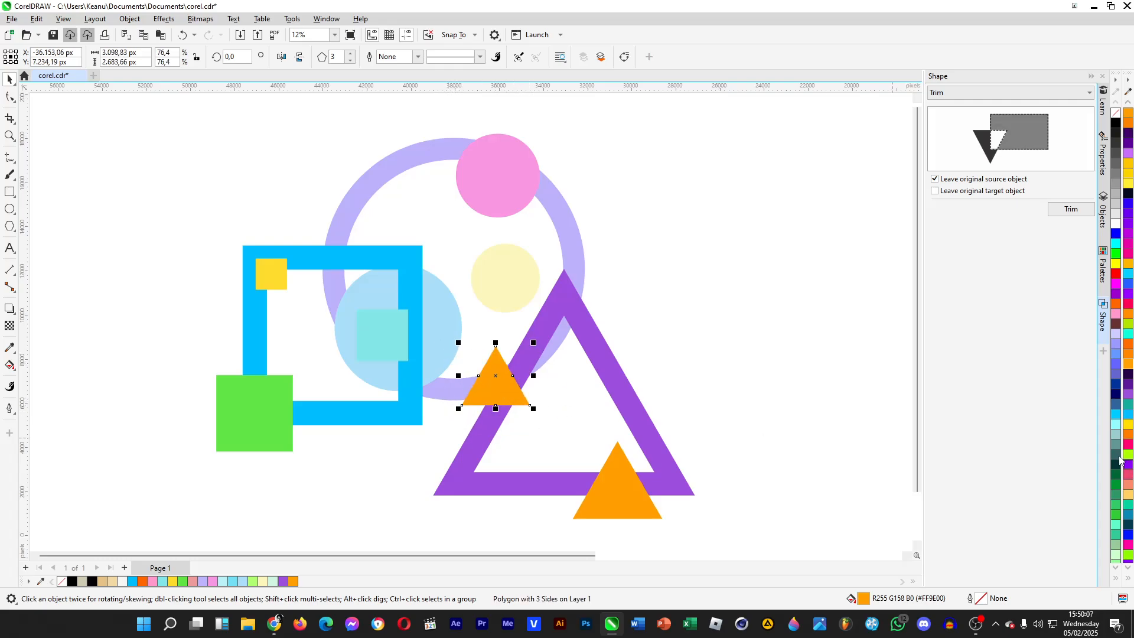
pyautogui.click(1128, 324)
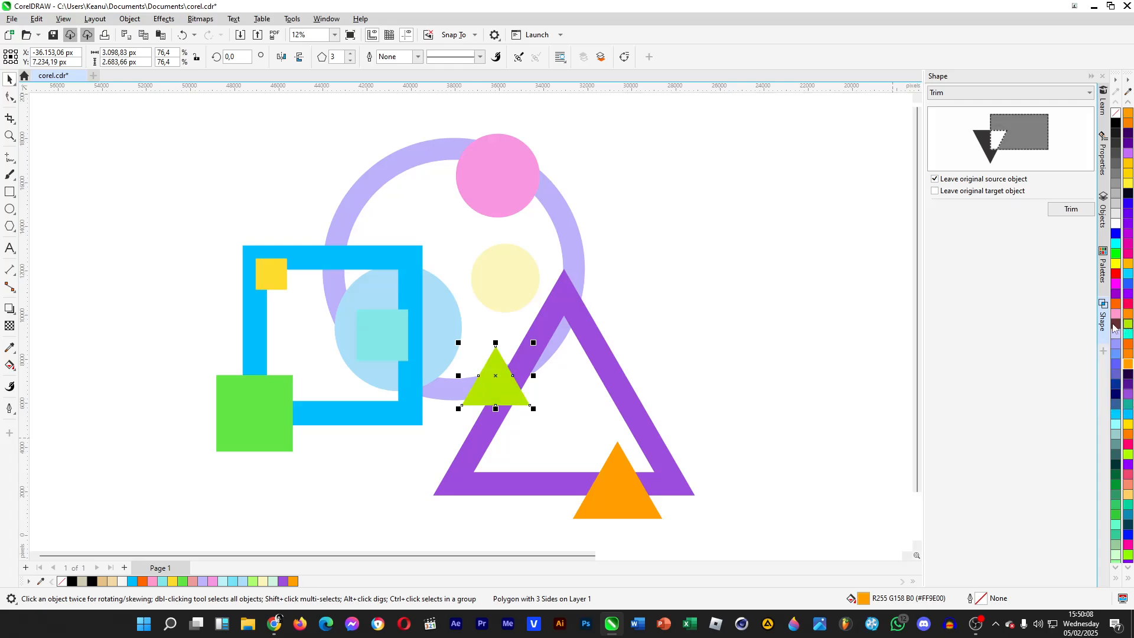
pyautogui.click(767, 324)
# - Duplicate the lime triangle onto the upper right side of the purple frame and fill the copy pinkish red
pyautogui.moveTo(499, 390); pyautogui.dragTo(602, 334)
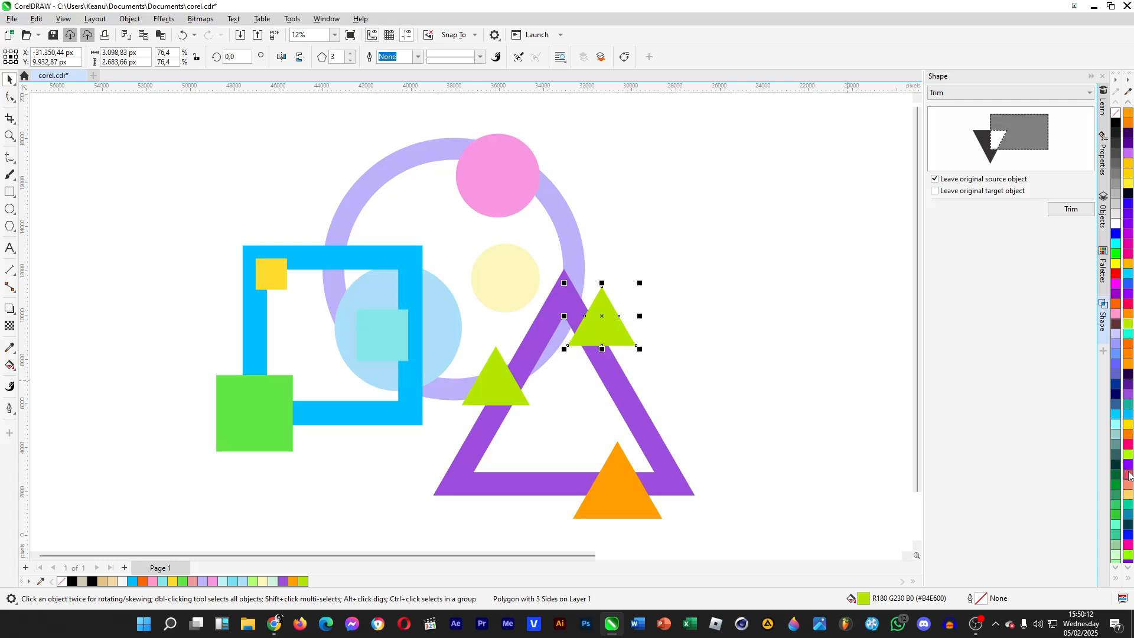
pyautogui.click(1129, 474)
pyautogui.click(838, 413)
# - Change the fill of the lime triangle on the frame's left side to teal green
pyautogui.click(476, 394)
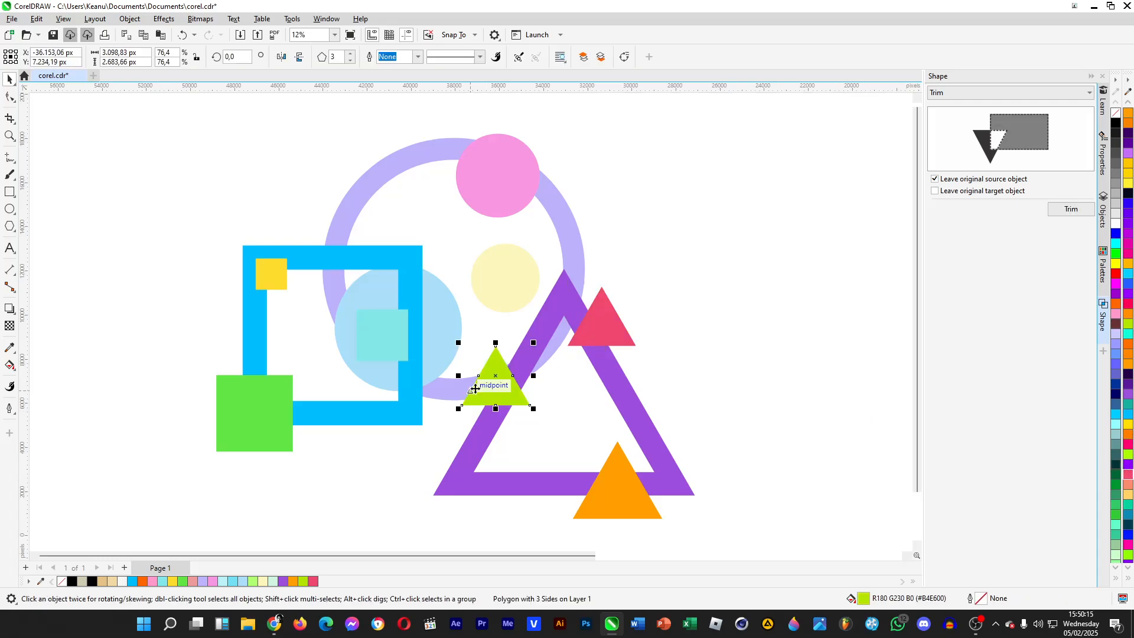
pyautogui.click(1128, 520)
pyautogui.click(715, 494)
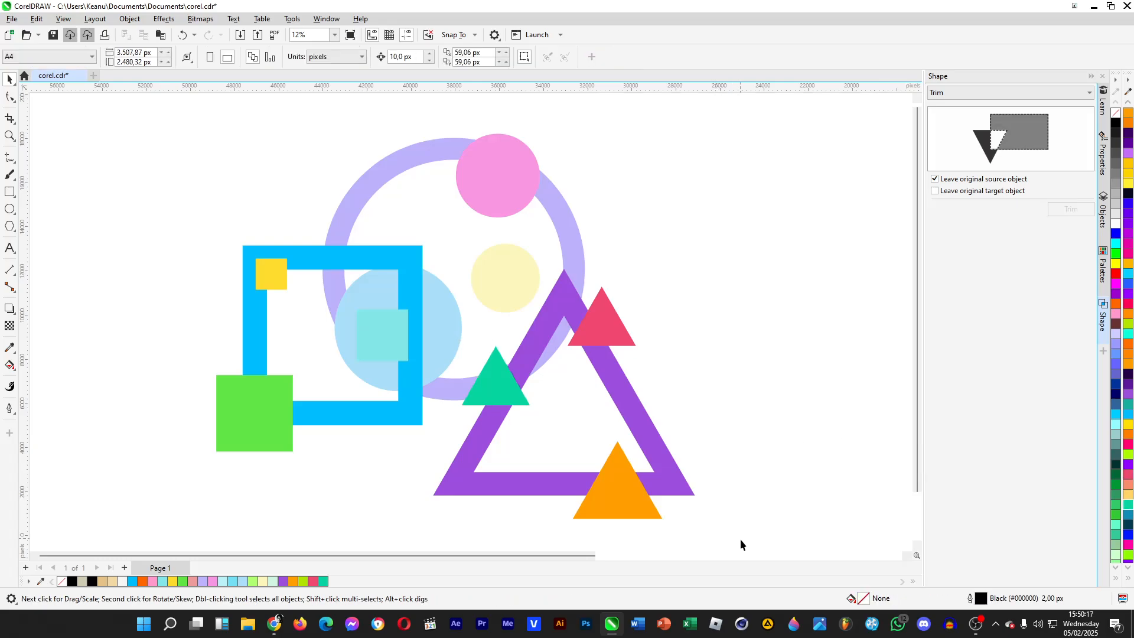
# - Group the purple frame with its three small triangles, show the object list, and shift the group slightly left
pyautogui.moveTo(739, 546); pyautogui.dragTo(402, 241)
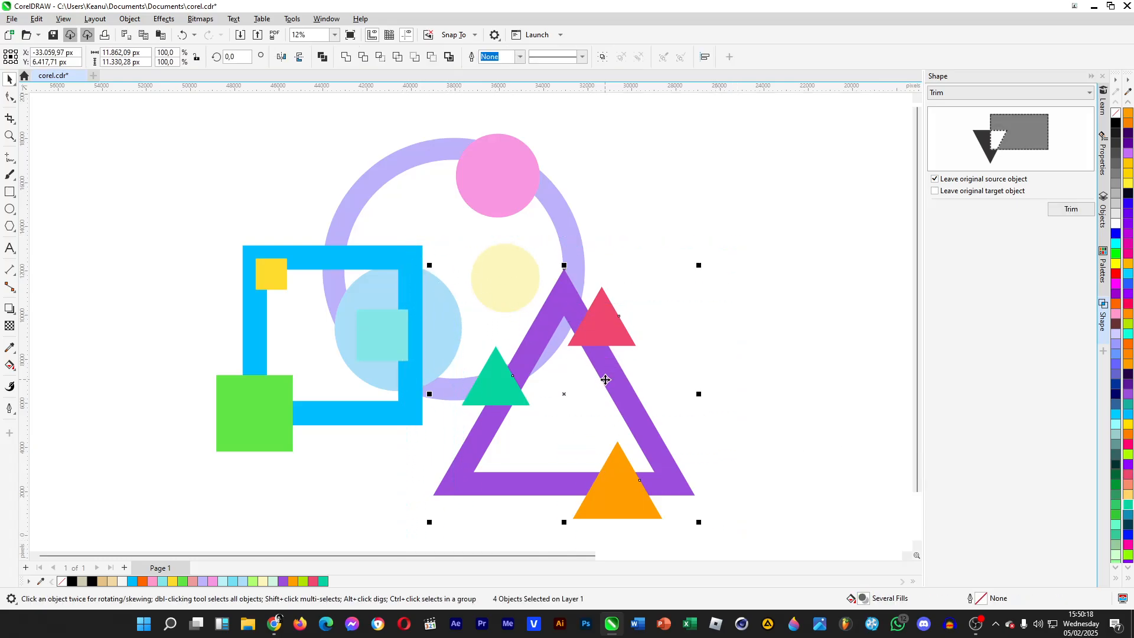
pyautogui.hotkey('ctrl', 'g')
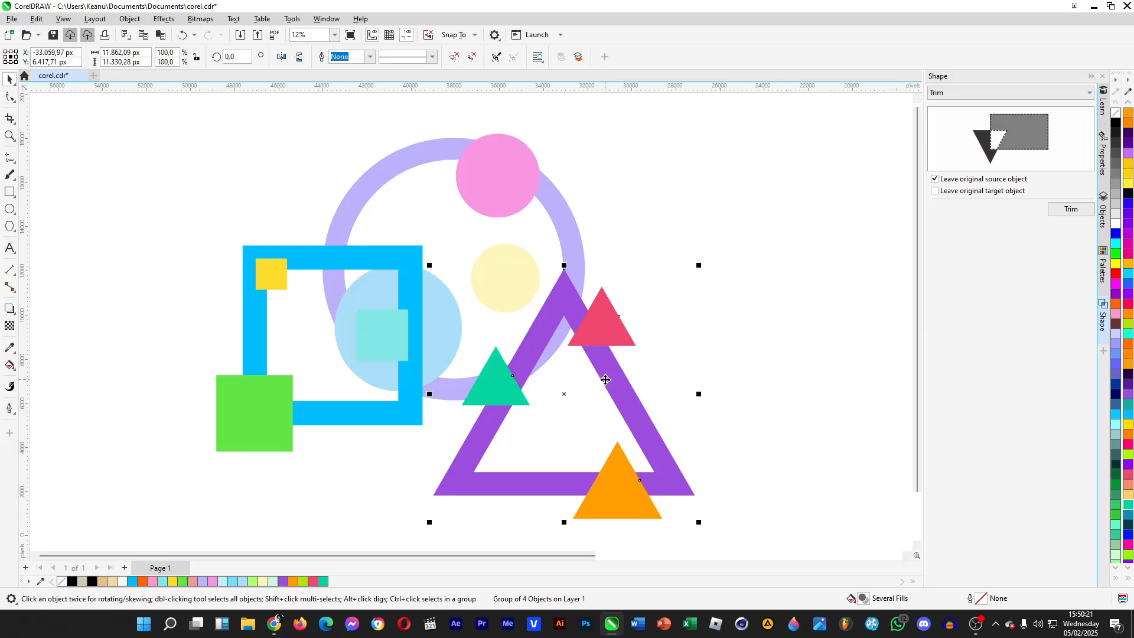
pyautogui.click(1103, 211)
pyautogui.click(793, 264)
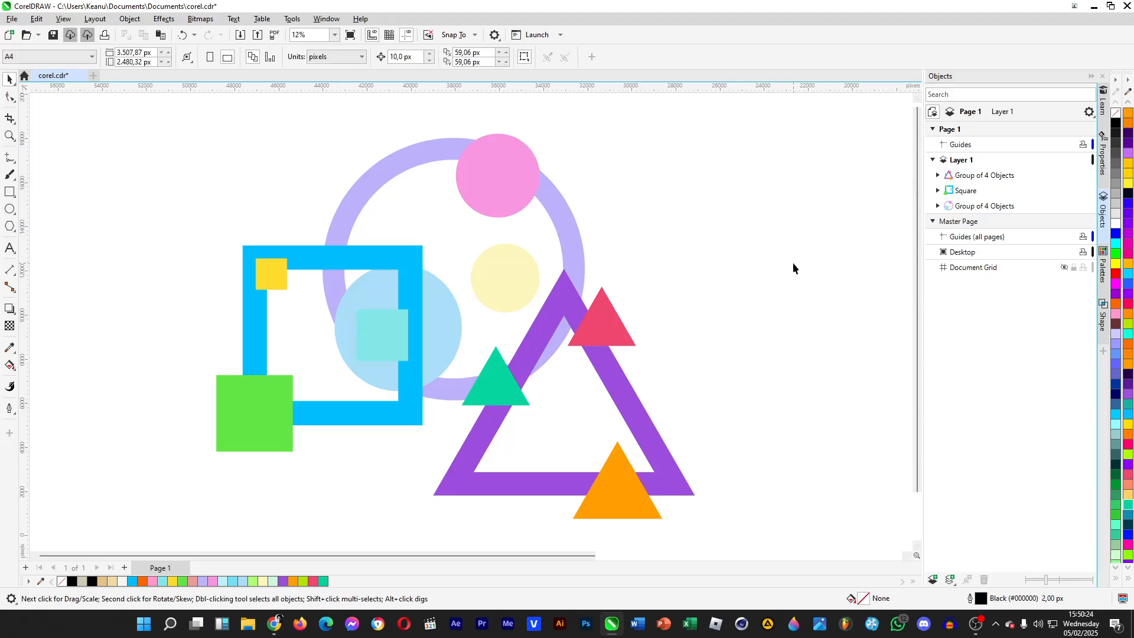
pyautogui.moveTo(623, 411); pyautogui.dragTo(612, 411)
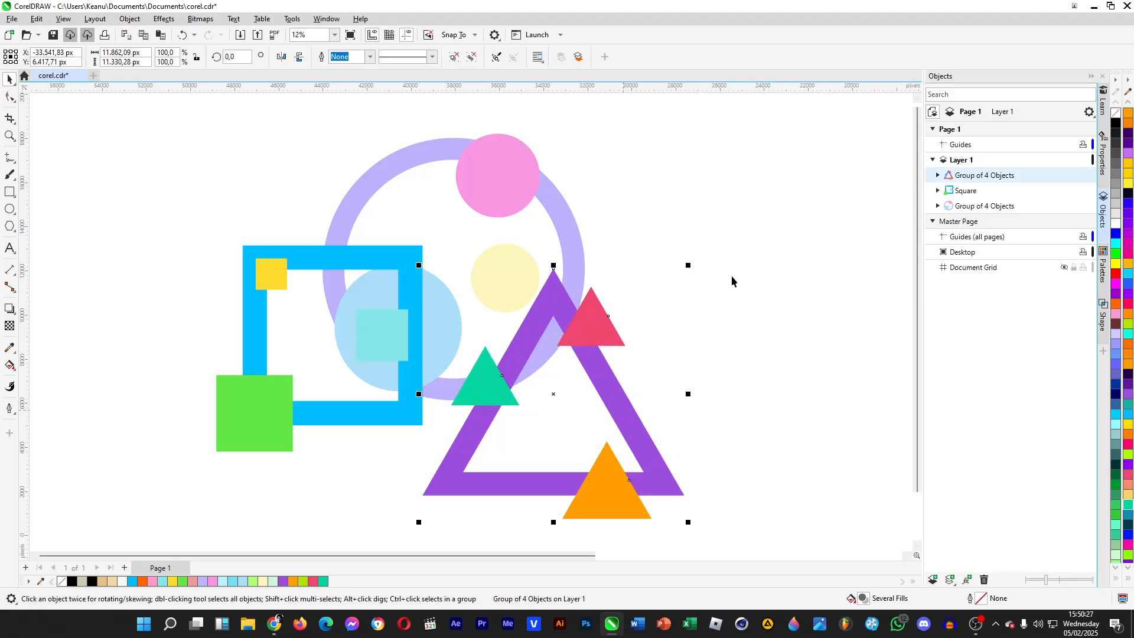
pyautogui.click(732, 276)
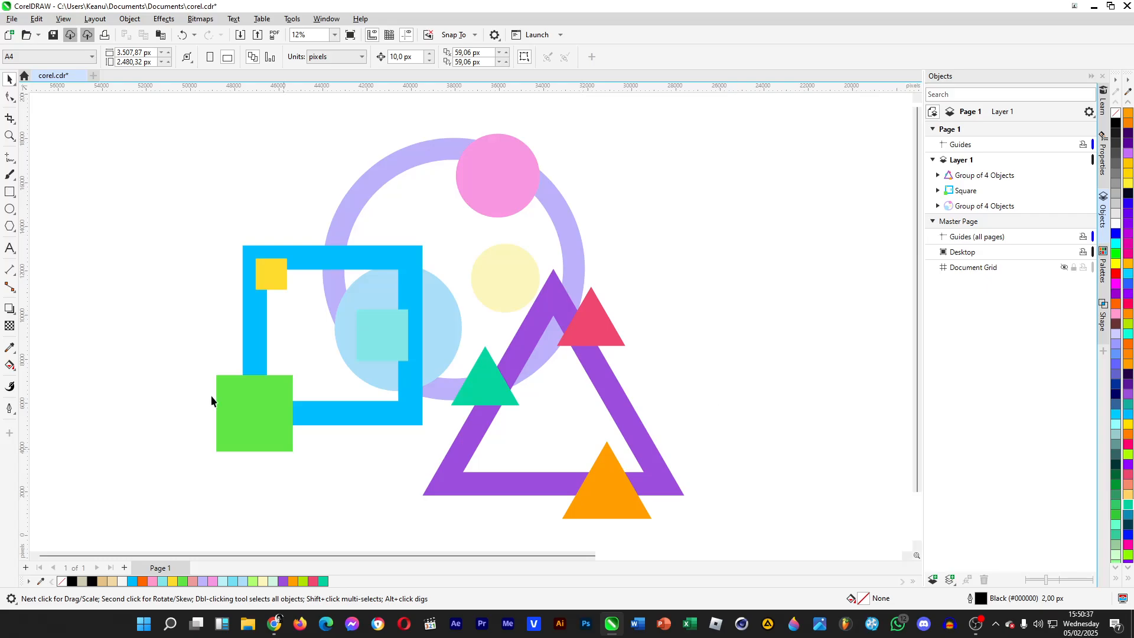
# - Rename the group containing the purple frame and small triangles as Triangle
pyautogui.rightClick(972, 178)
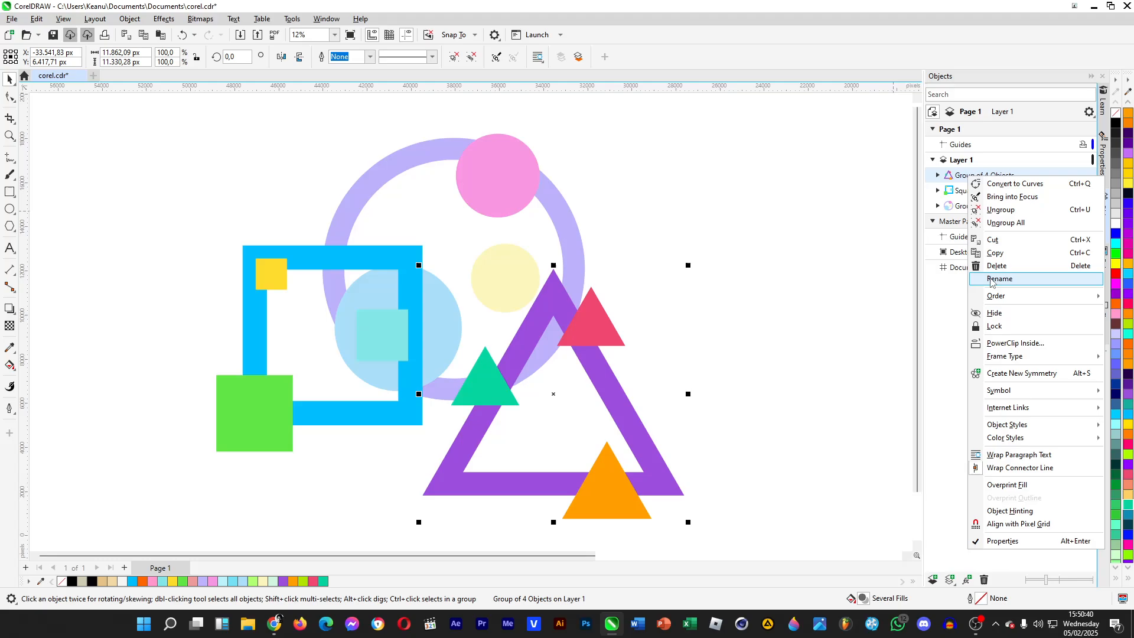
pyautogui.click(998, 279)
pyautogui.write('Triangle')
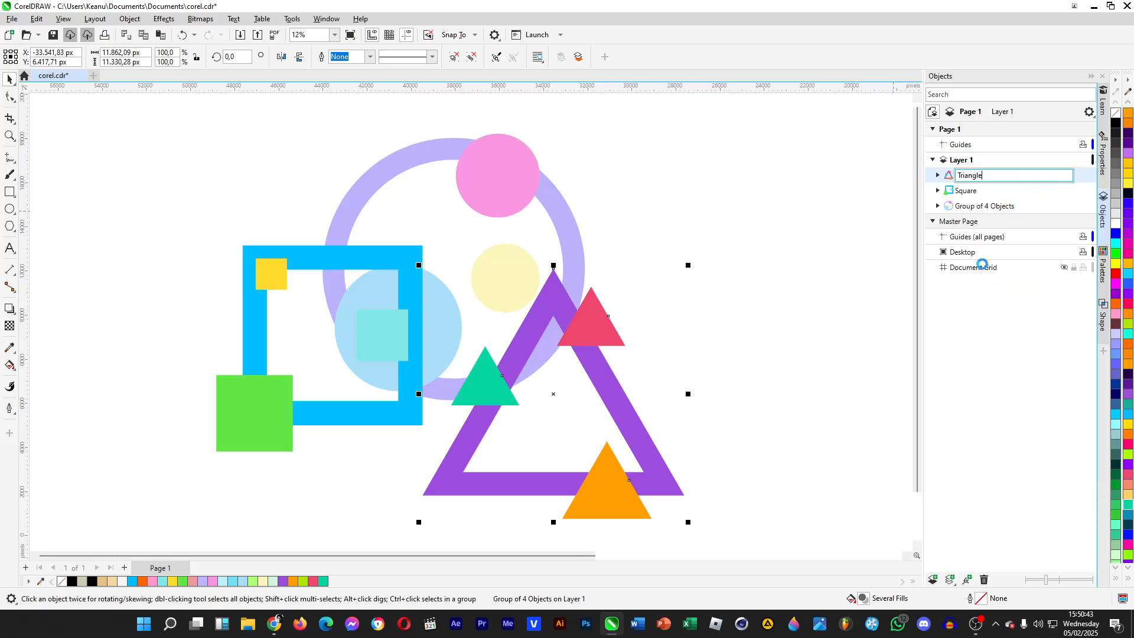
pyautogui.press('Return')
# - Rename the group of four objects containing the lavender ring and three circles as Circle
pyautogui.rightClick(979, 204)
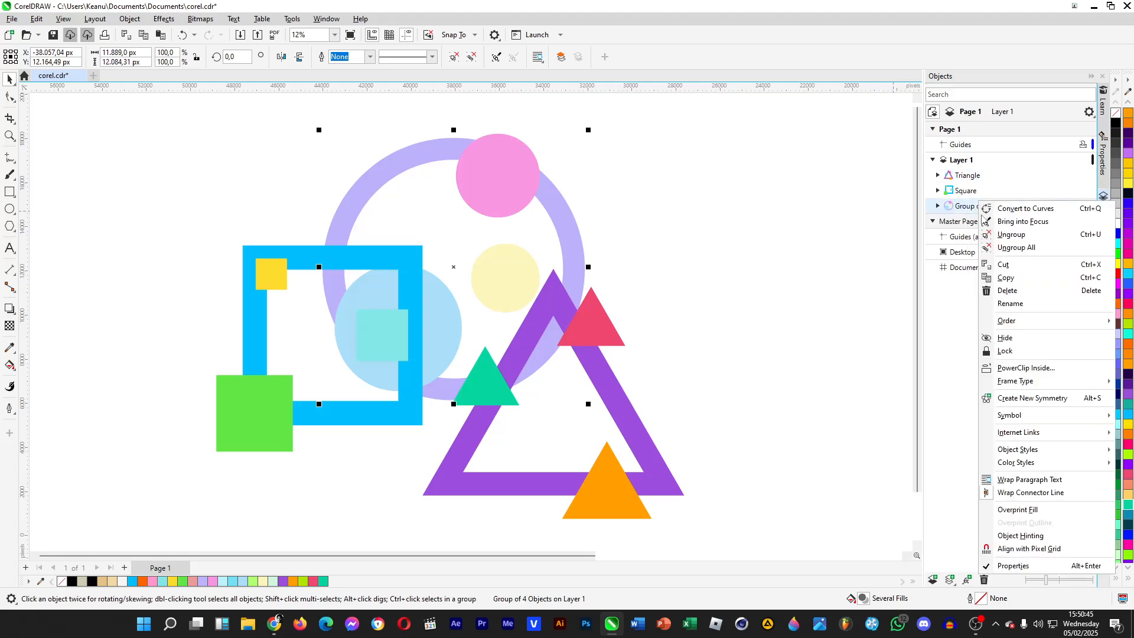
pyautogui.click(1000, 307)
pyautogui.write('Circle')
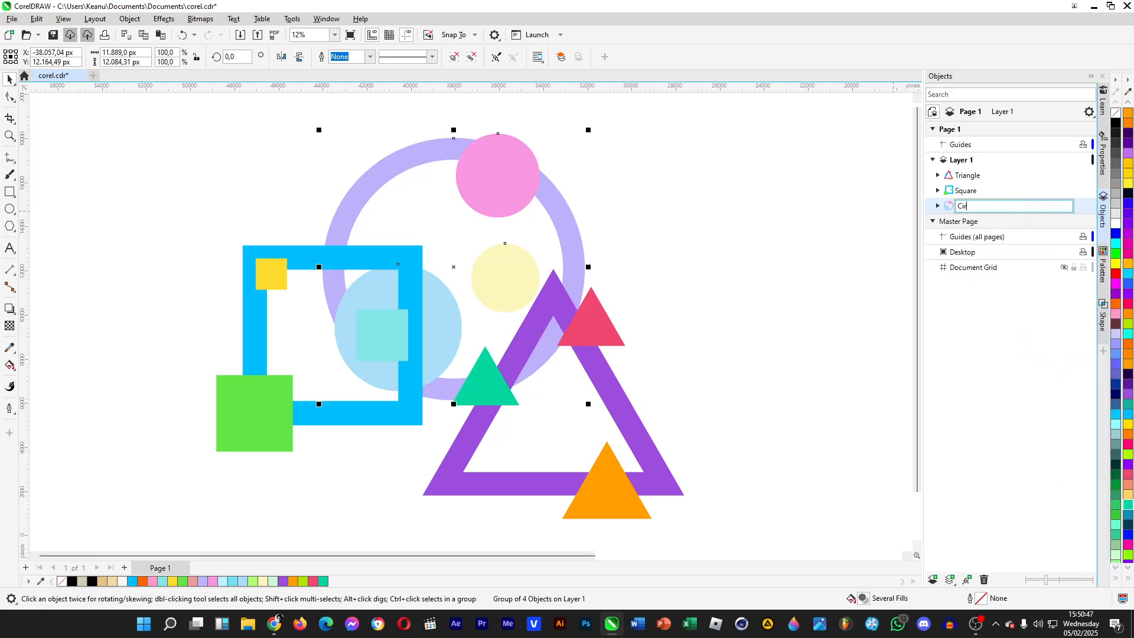
pyautogui.press('Return')
pyautogui.click(779, 274)
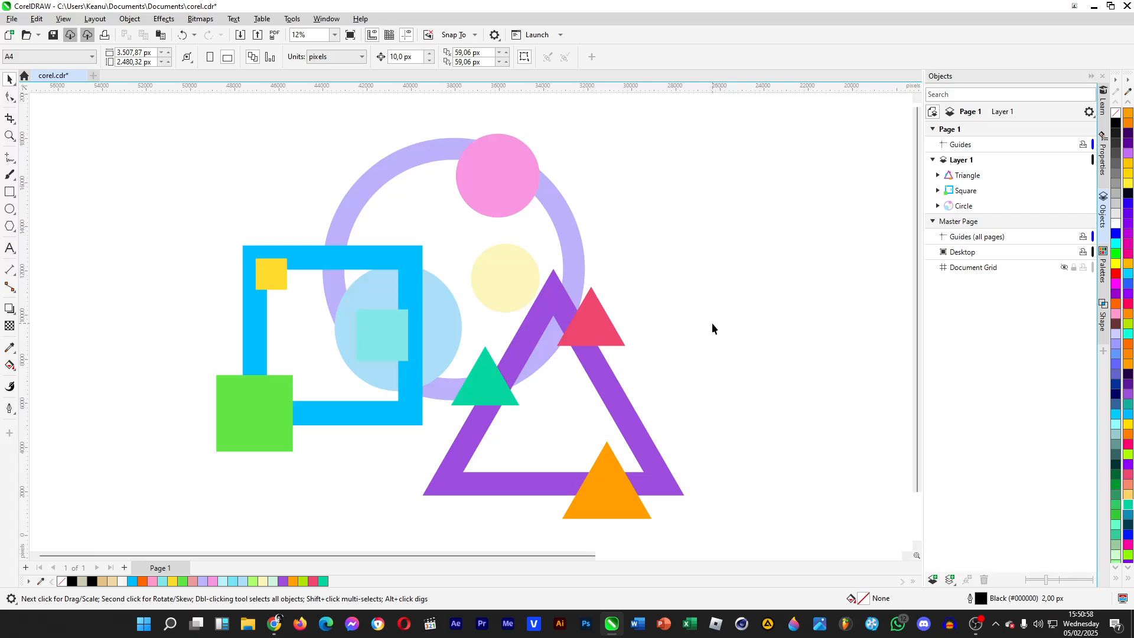
# - Bring the Circle group into focus and move its pale yellow circle onto the ring's right side
pyautogui.rightClick(966, 208)
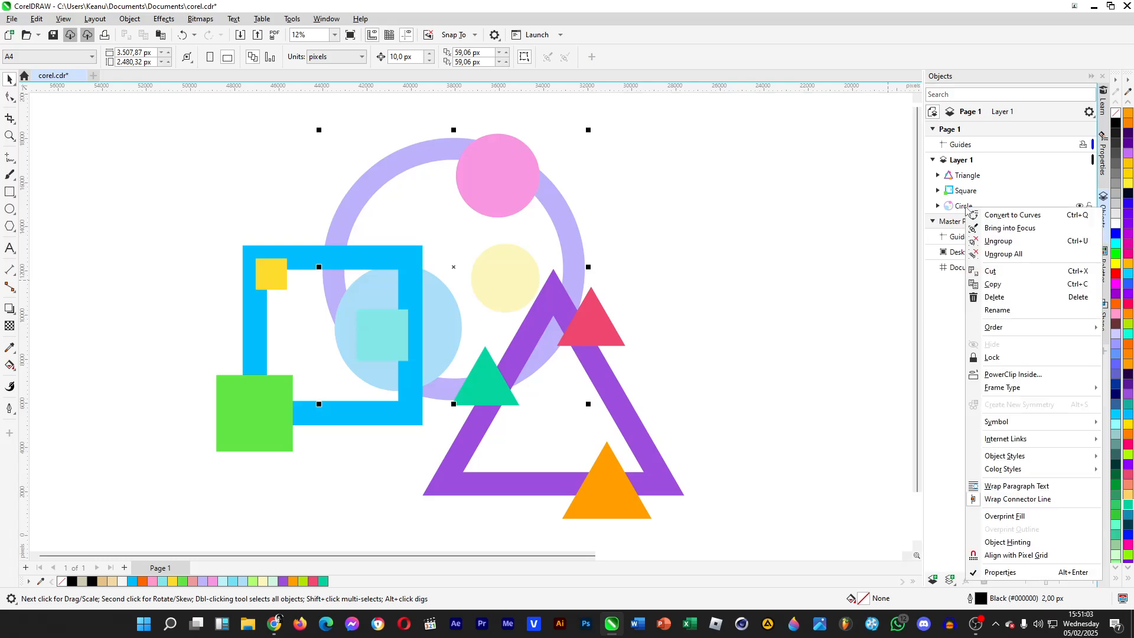
pyautogui.click(996, 229)
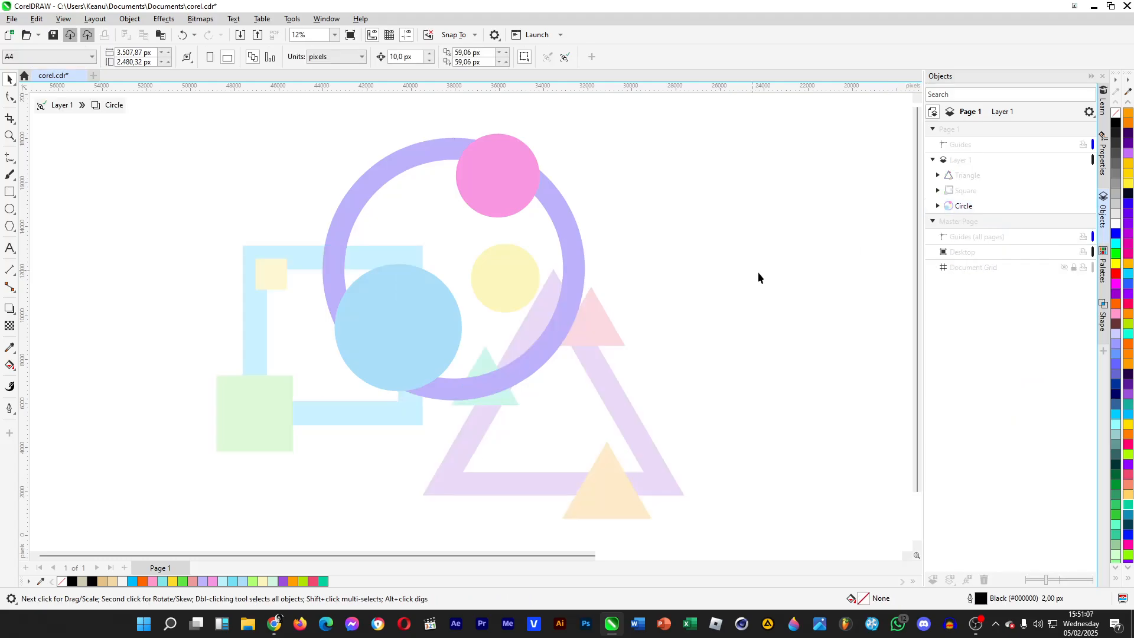
pyautogui.click(530, 282)
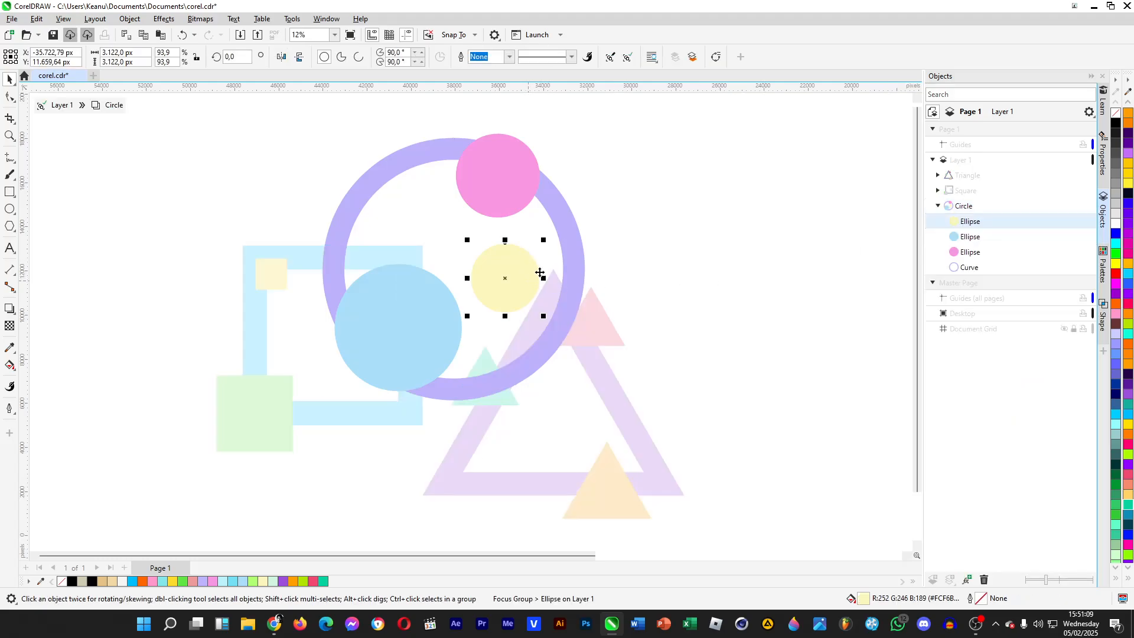
pyautogui.moveTo(537, 273); pyautogui.dragTo(567, 303)
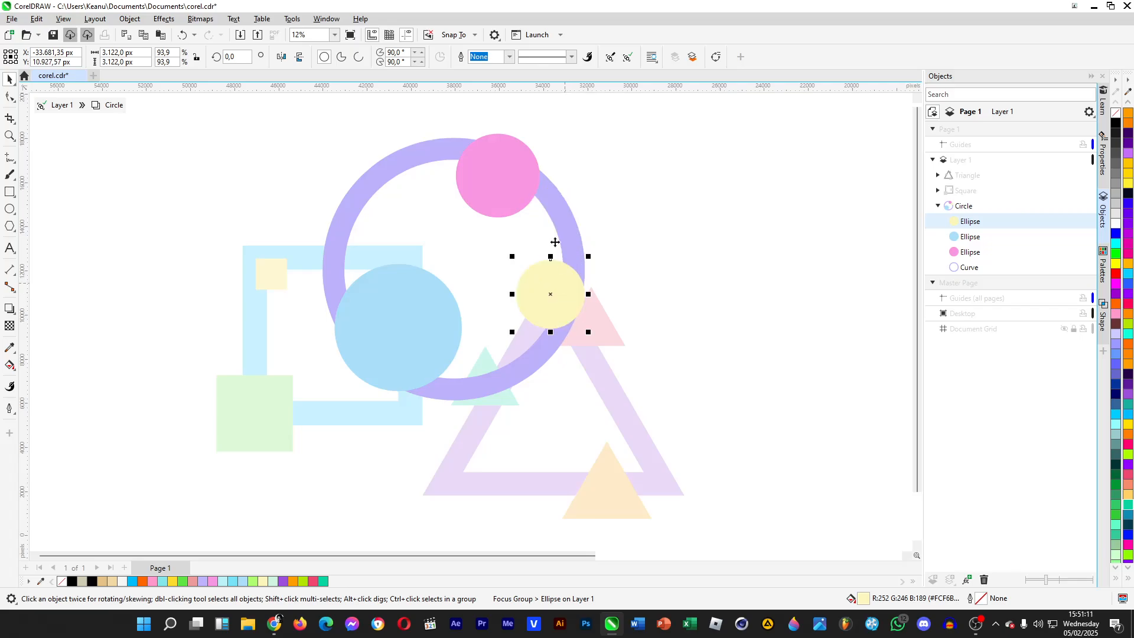
# - Move the pink circle left along the ring's top and the light blue circle slightly up and left, and exit Focus Mode
pyautogui.moveTo(492, 170); pyautogui.dragTo(440, 169)
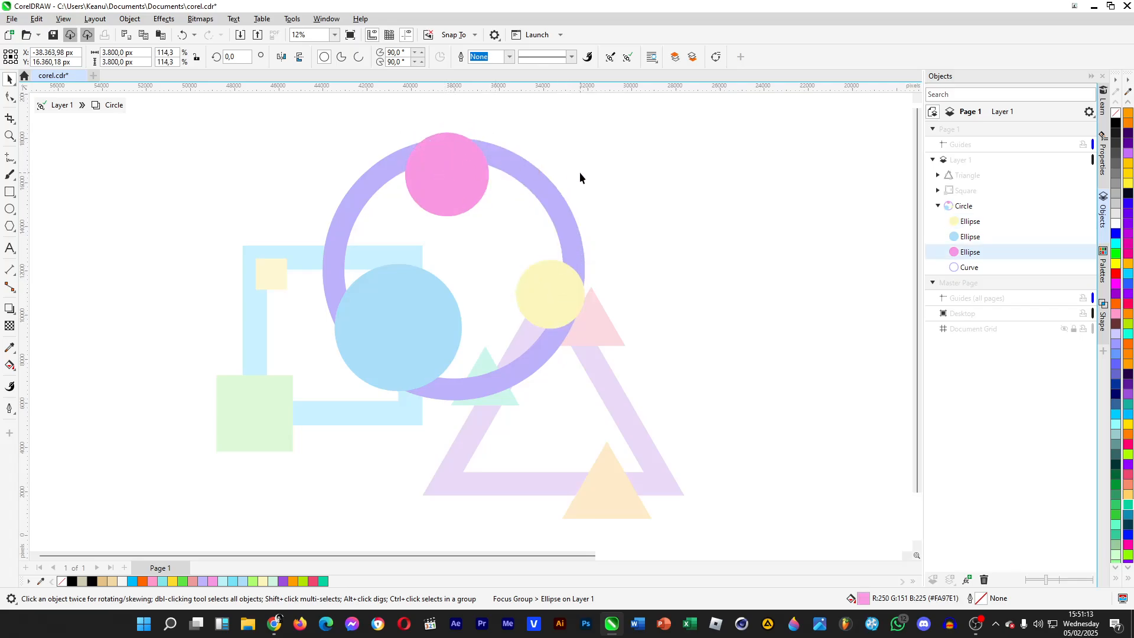
pyautogui.click(581, 178)
pyautogui.moveTo(416, 333); pyautogui.dragTo(397, 318)
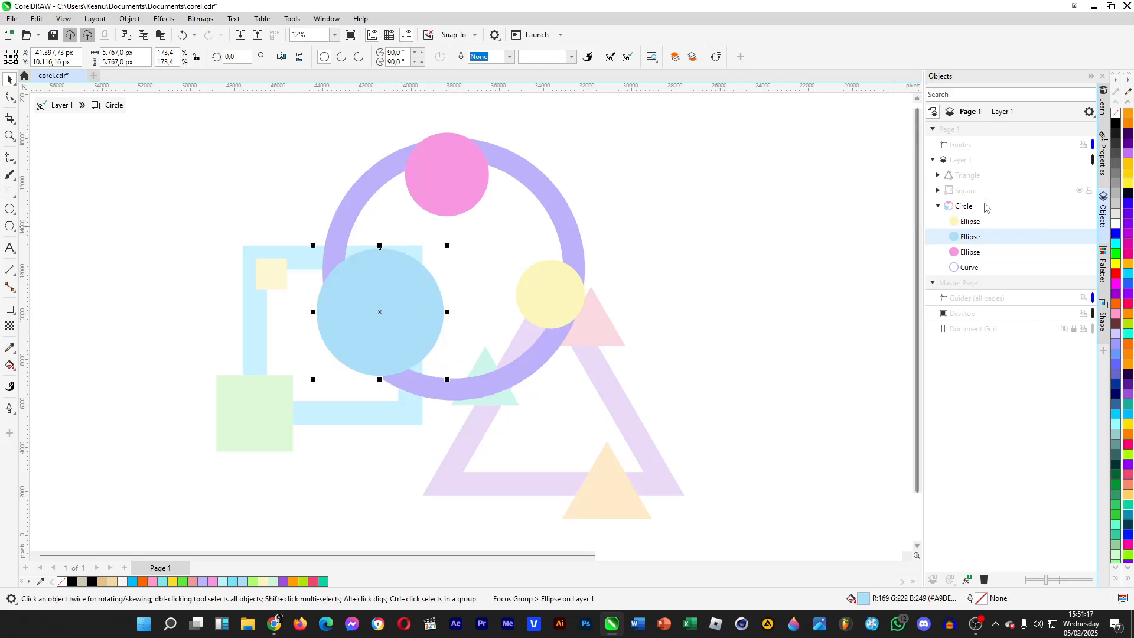
pyautogui.rightClick(965, 207)
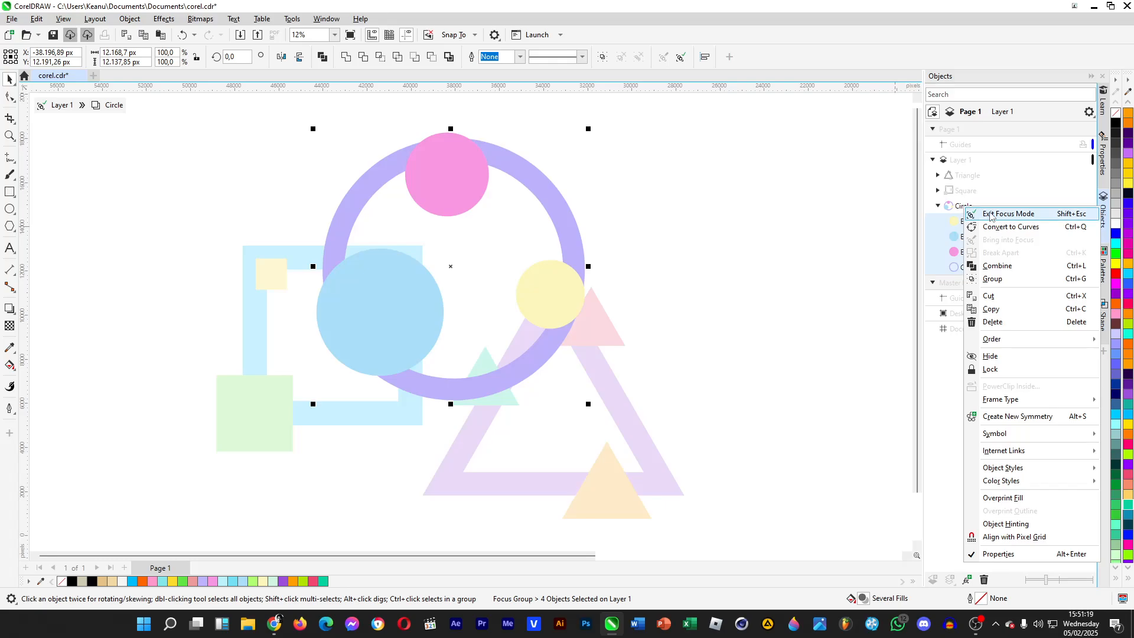
pyautogui.click(997, 215)
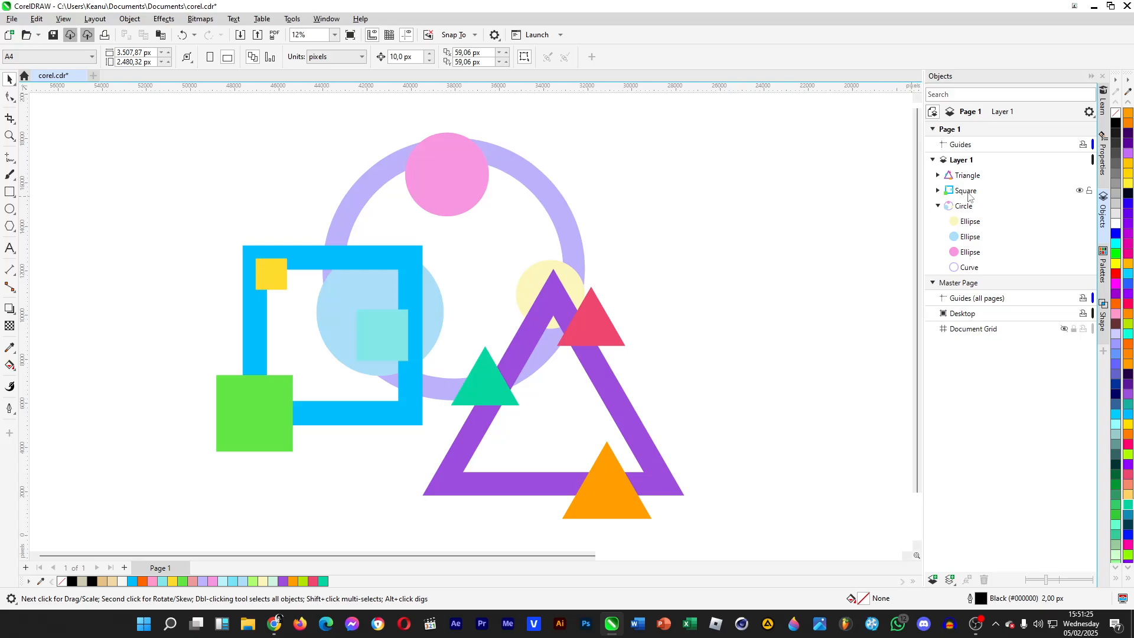
# - Bring the Square group into focus and move its blue frame up and right, with the turquoise square on the frame's right side
pyautogui.rightClick(969, 197)
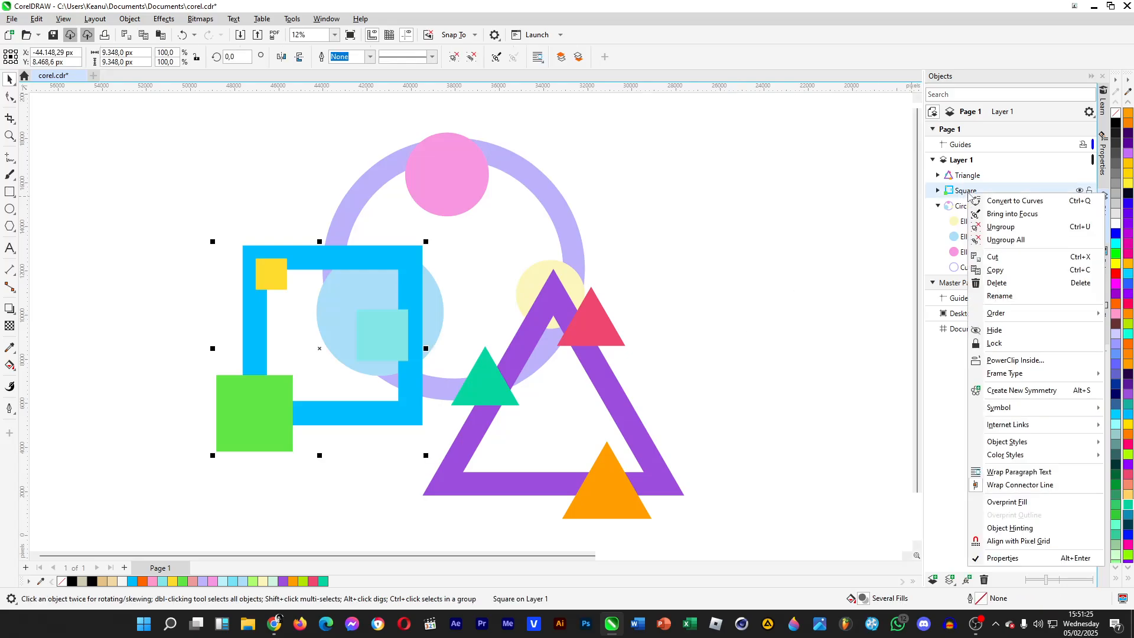
pyautogui.click(1011, 214)
pyautogui.click(373, 347)
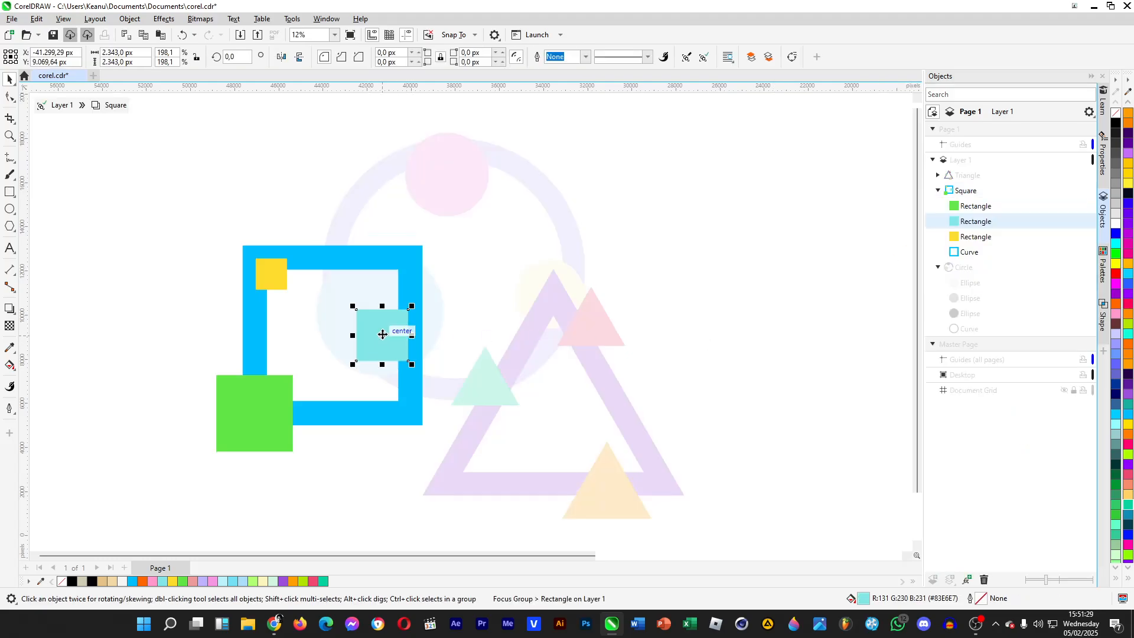
pyautogui.moveTo(389, 256); pyautogui.dragTo(404, 237)
pyautogui.moveTo(383, 336); pyautogui.dragTo(424, 331)
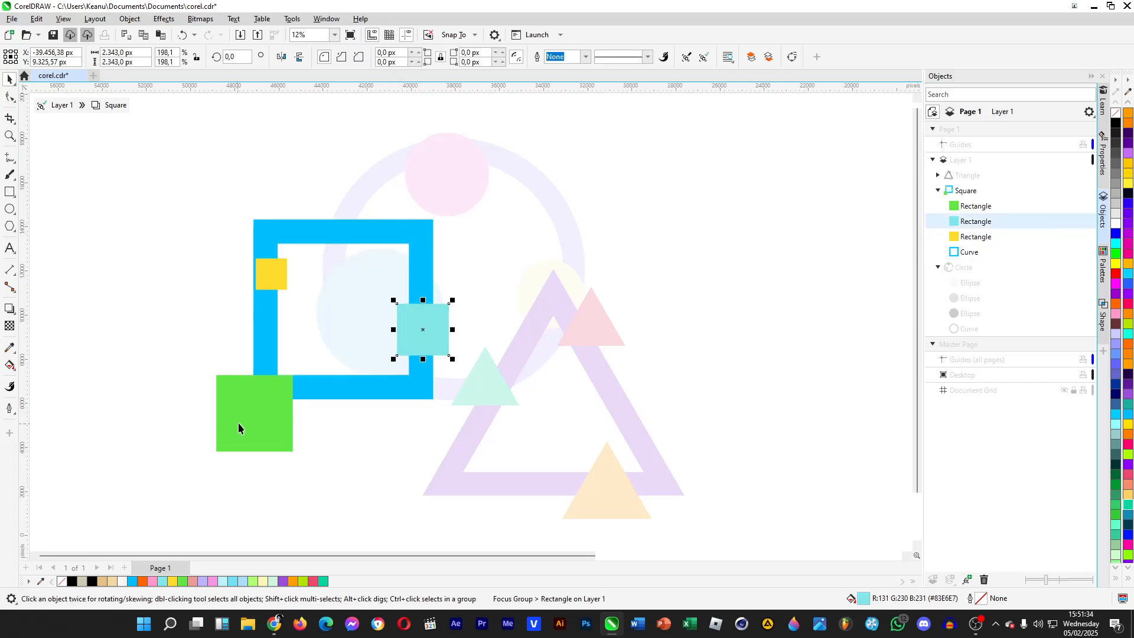
# - Move the green square up and right onto the blue frame's lower left corner, and exit Focus Mode
pyautogui.moveTo(238, 423); pyautogui.dragTo(257, 396)
pyautogui.click(341, 448)
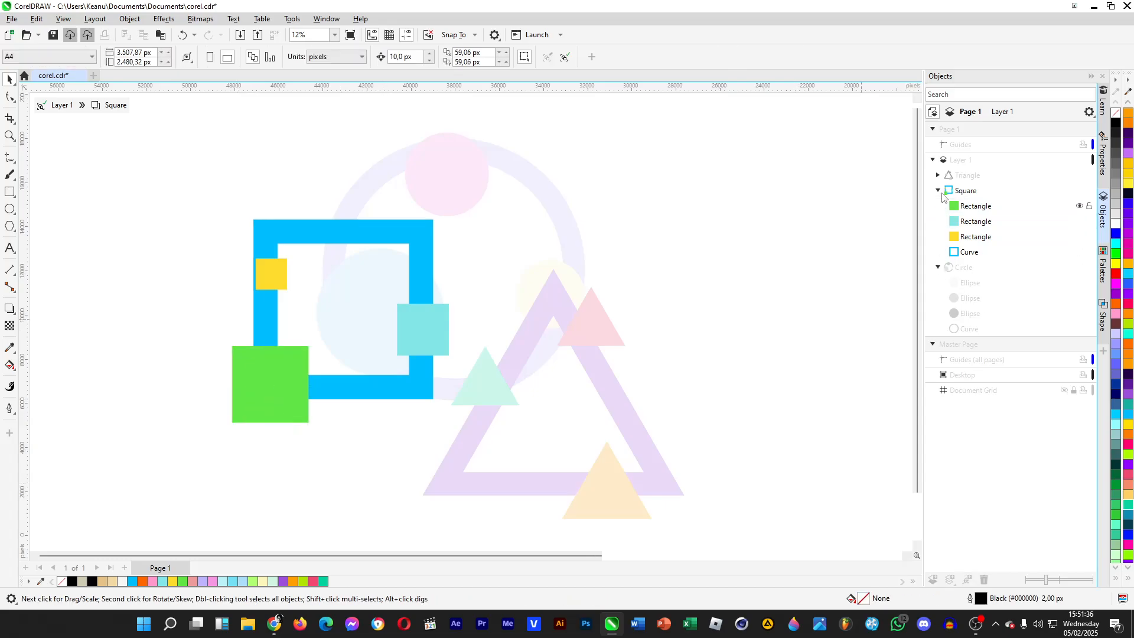
pyautogui.rightClick(972, 195)
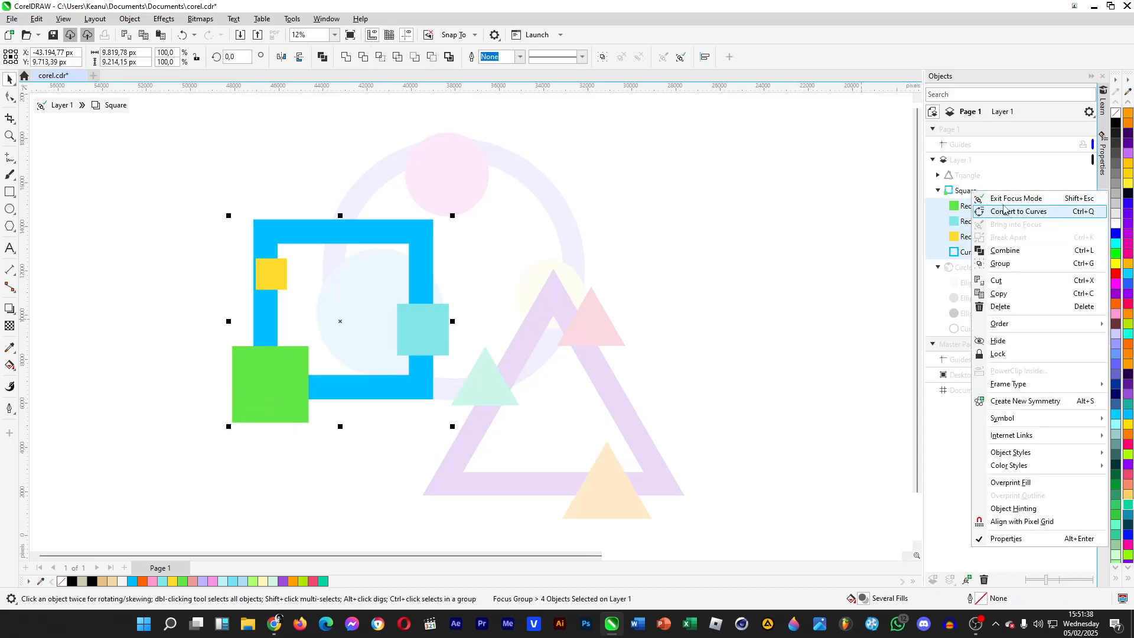
pyautogui.click(1002, 199)
pyautogui.click(691, 373)
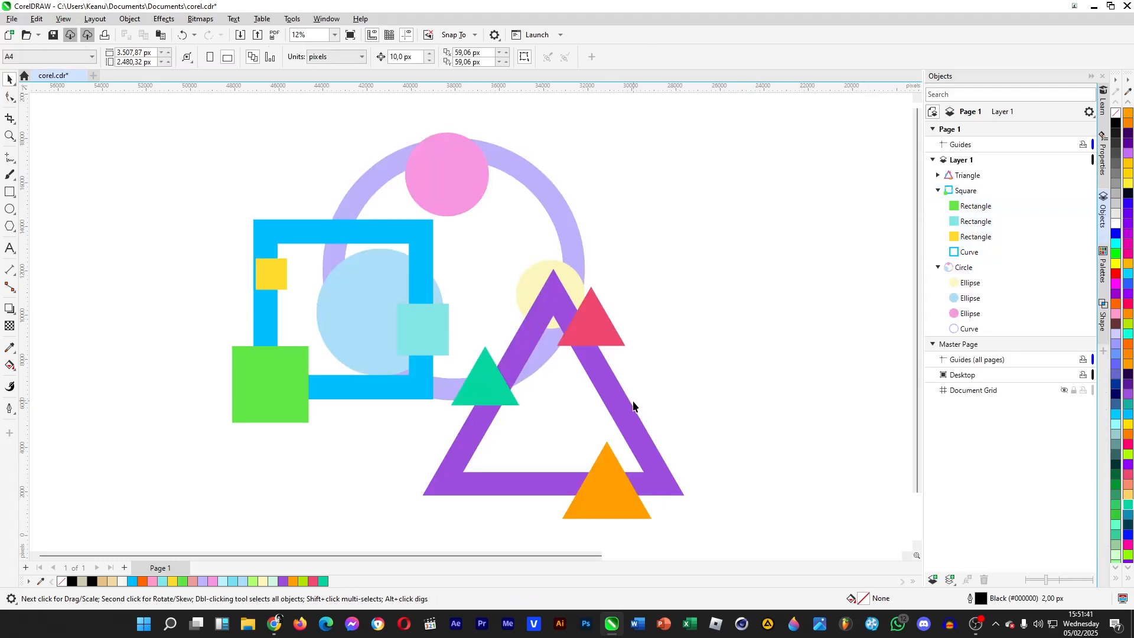
# - Bring the Triangle group into focus and move its purple frame and pinkish red triangle up and left
pyautogui.rightClick(615, 409)
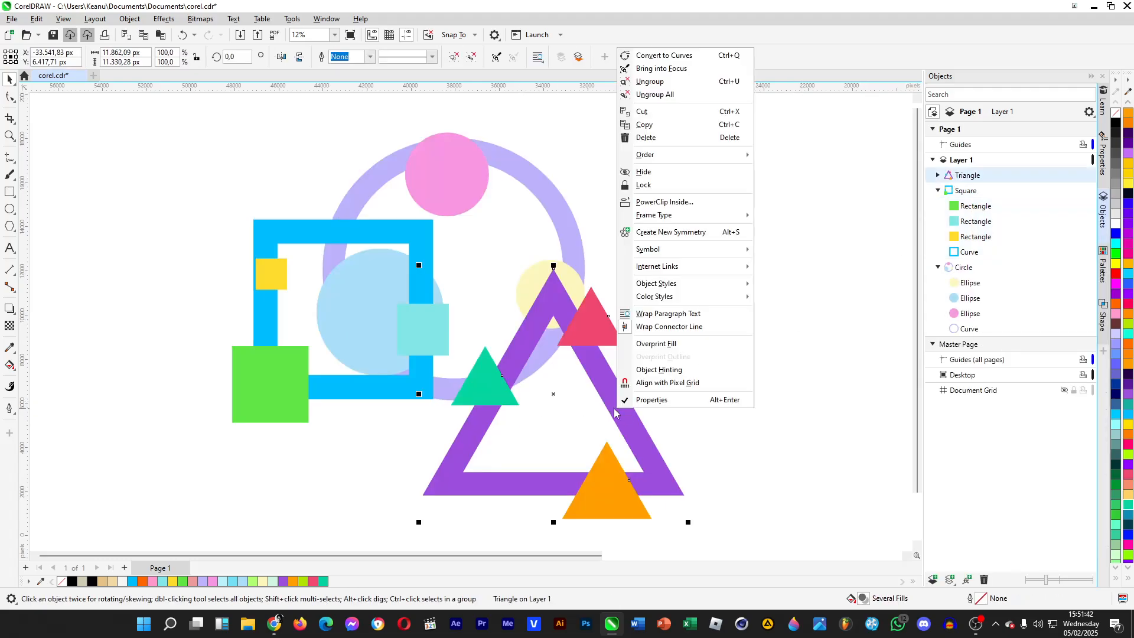
pyautogui.click(771, 438)
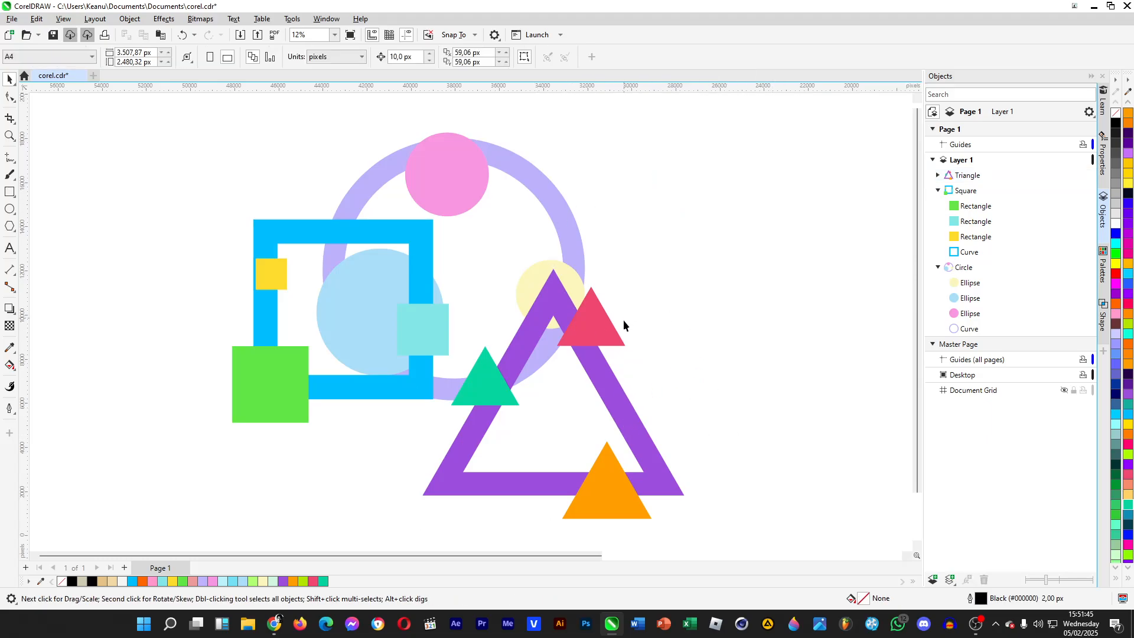
pyautogui.rightClick(969, 180)
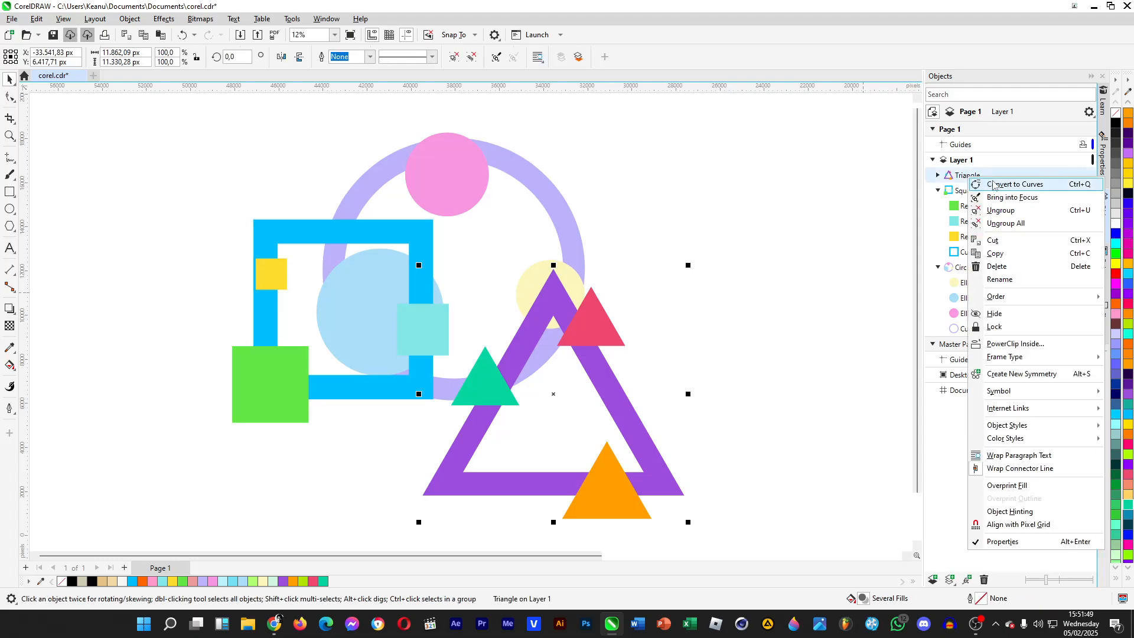
pyautogui.click(1009, 201)
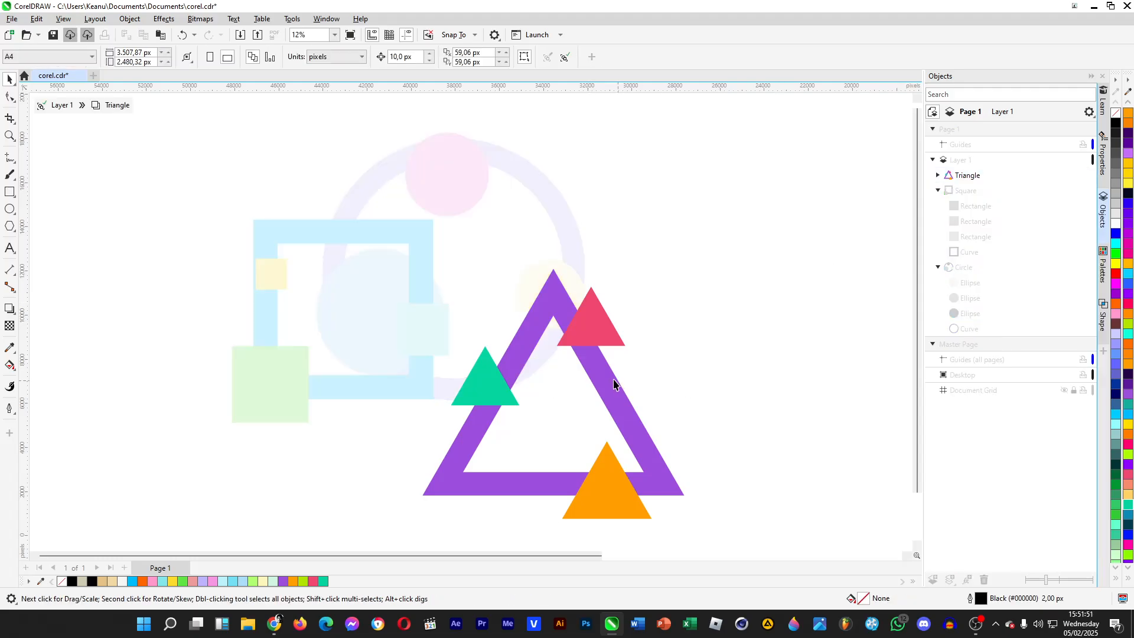
pyautogui.moveTo(614, 384); pyautogui.dragTo(593, 363)
pyautogui.moveTo(589, 320); pyautogui.dragTo(577, 299)
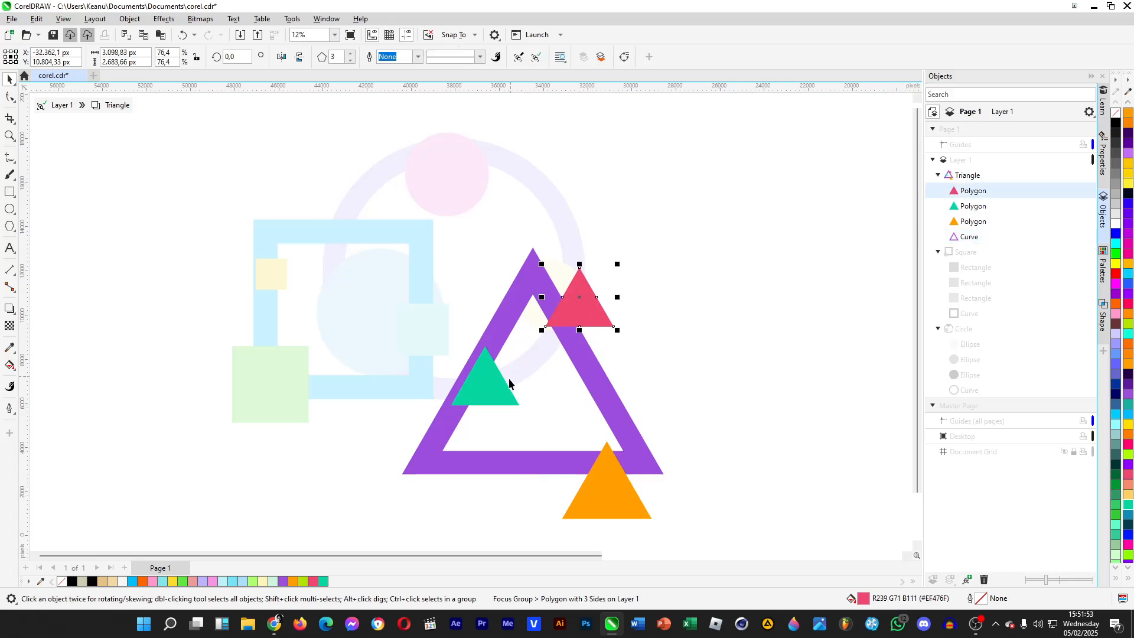
# - Move the teal triangle up along the purple frame's left side and the orange triangle to the middle of its bottom edge
pyautogui.moveTo(509, 382); pyautogui.dragTo(494, 370)
pyautogui.moveTo(598, 492); pyautogui.dragTo(553, 465)
pyautogui.click(712, 395)
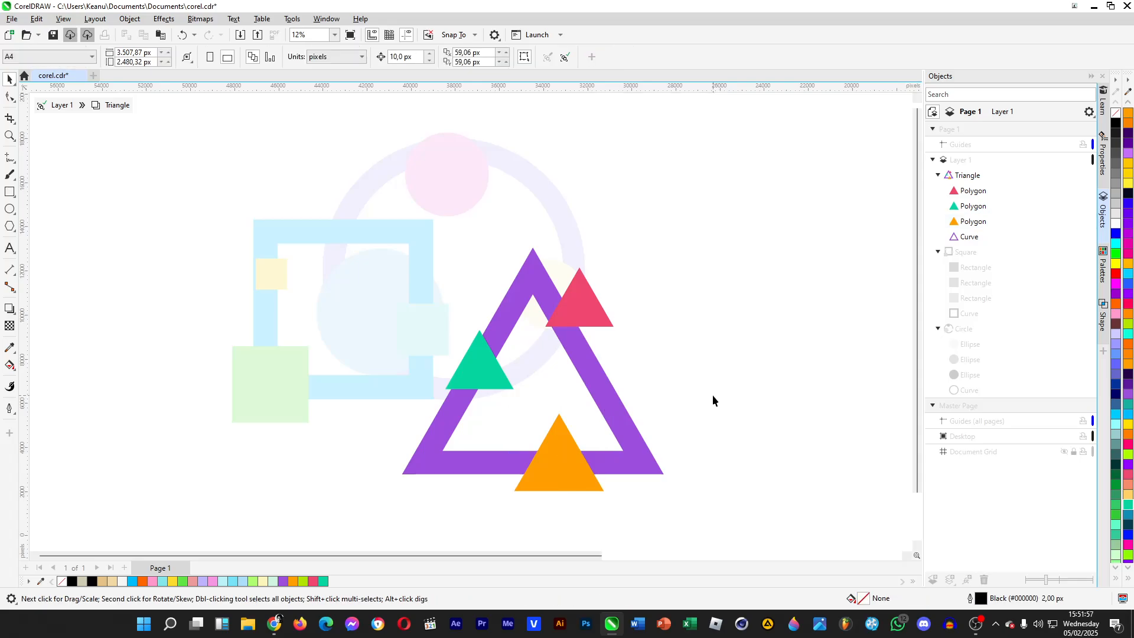
pyautogui.moveTo(483, 375); pyautogui.dragTo(449, 330)
pyautogui.moveTo(445, 324); pyautogui.dragTo(473, 363)
pyautogui.click(715, 326)
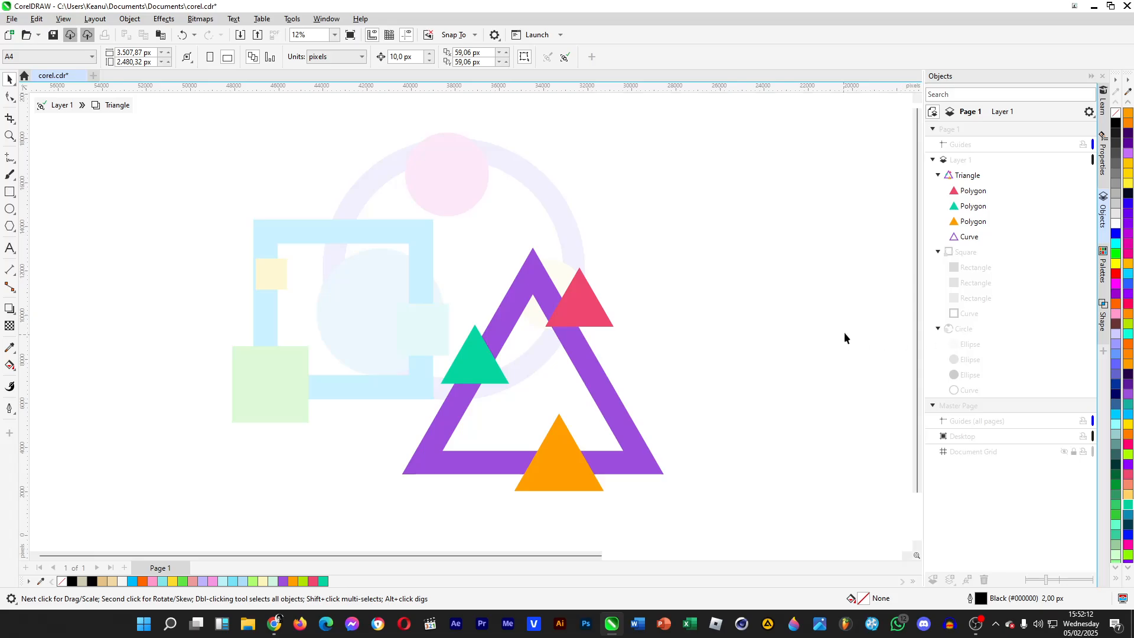
# - Exit Focus Mode for the Triangle group and clear the selection
pyautogui.rightClick(963, 177)
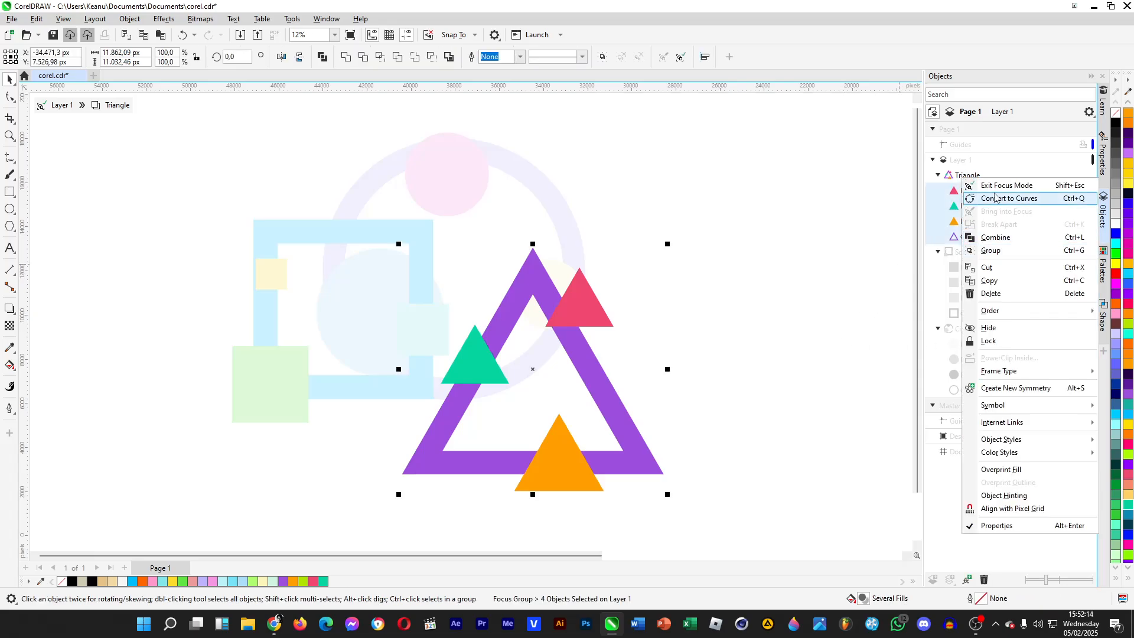
pyautogui.click(1002, 186)
pyautogui.click(781, 276)
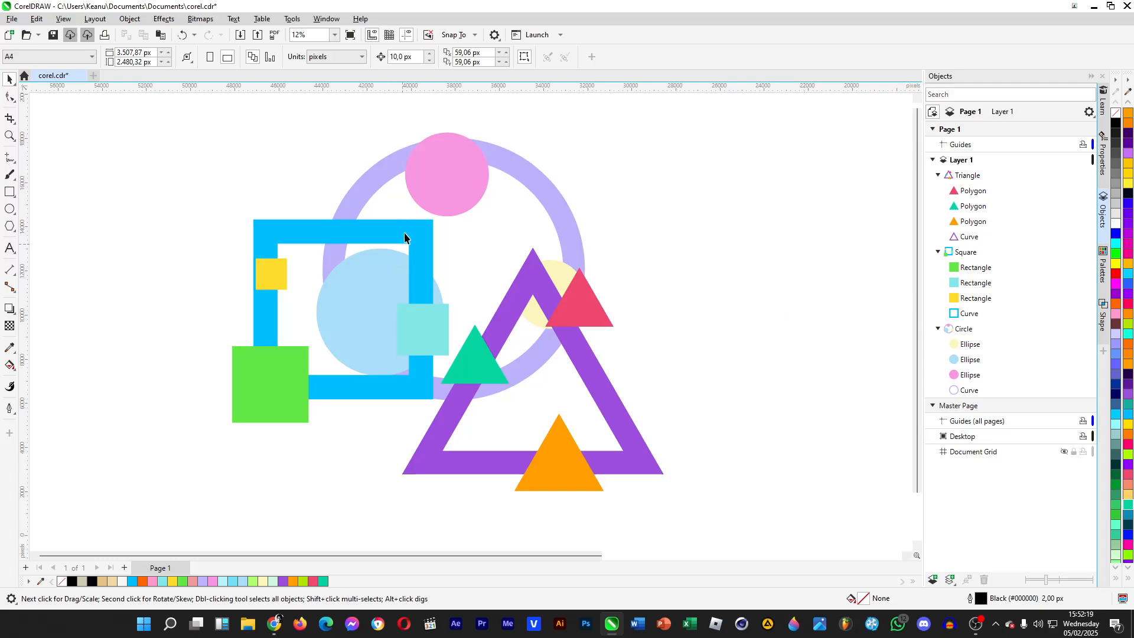
pyautogui.scroll(1, 260, 206)
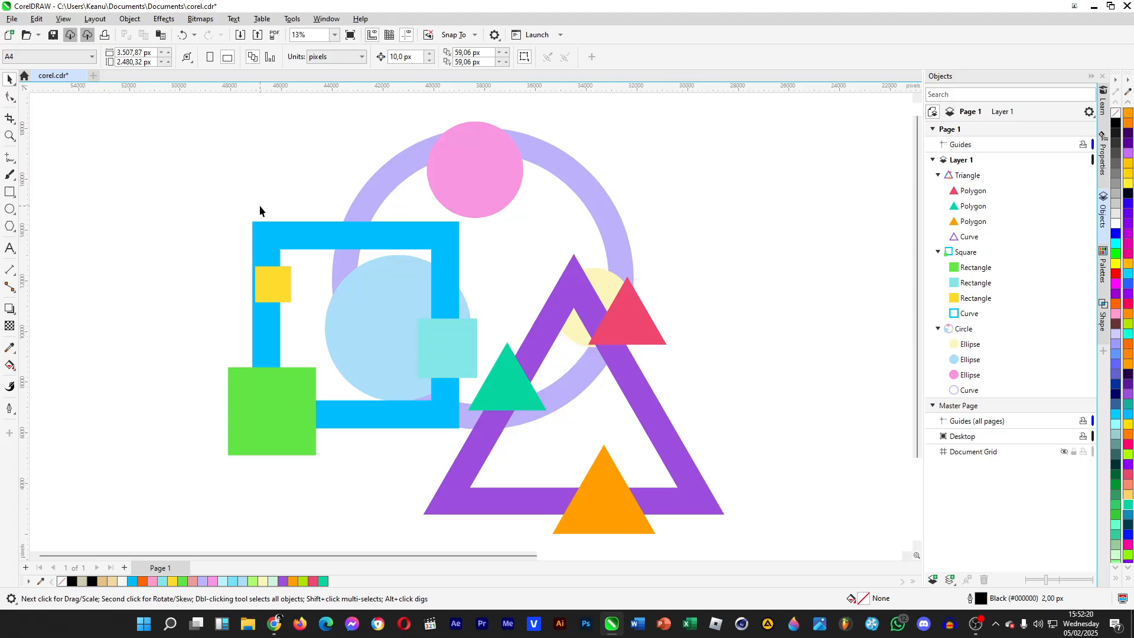